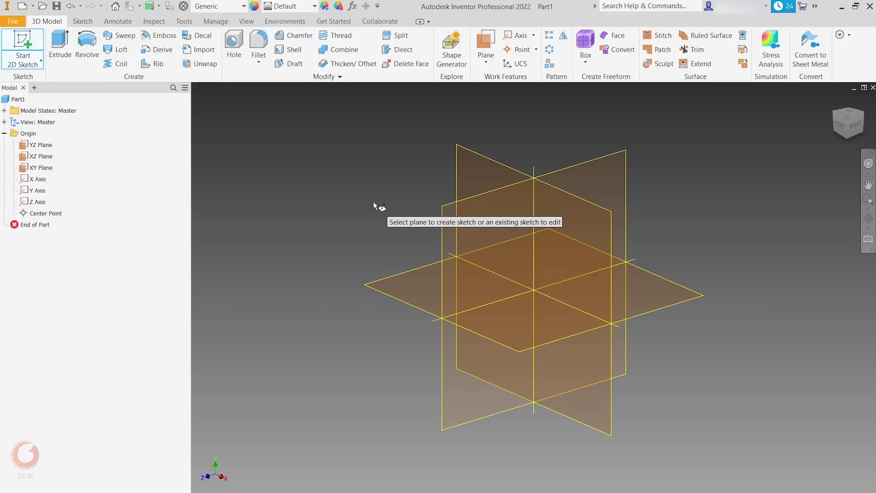
Step: Start a sketch on the YZ plane and draw three connected lines above the origin as a U open toward +Z, about 20 mm long
{"action": "left_click", "coordinate": [447, 210]}
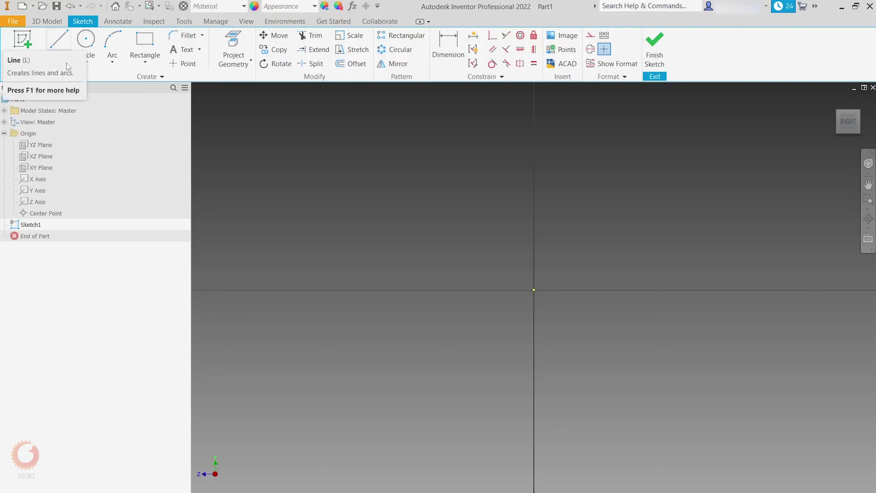
{"action": "left_click", "coordinate": [60, 62]}
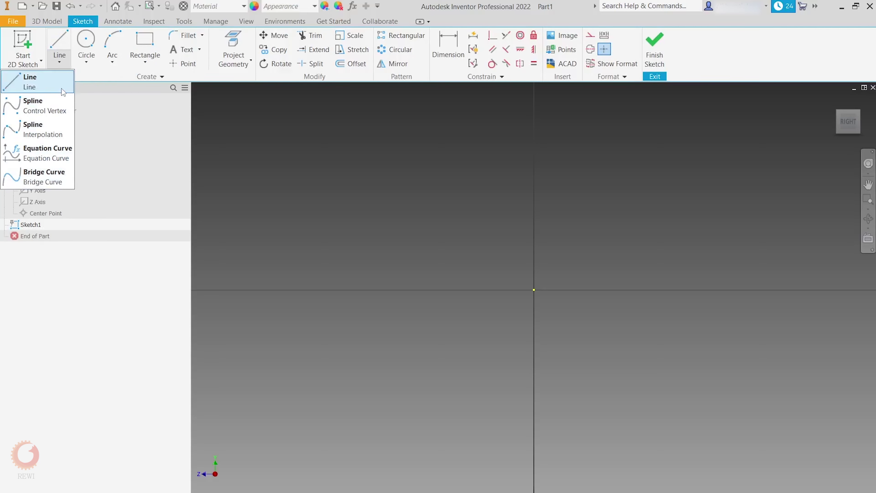
{"action": "left_click", "coordinate": [65, 38]}
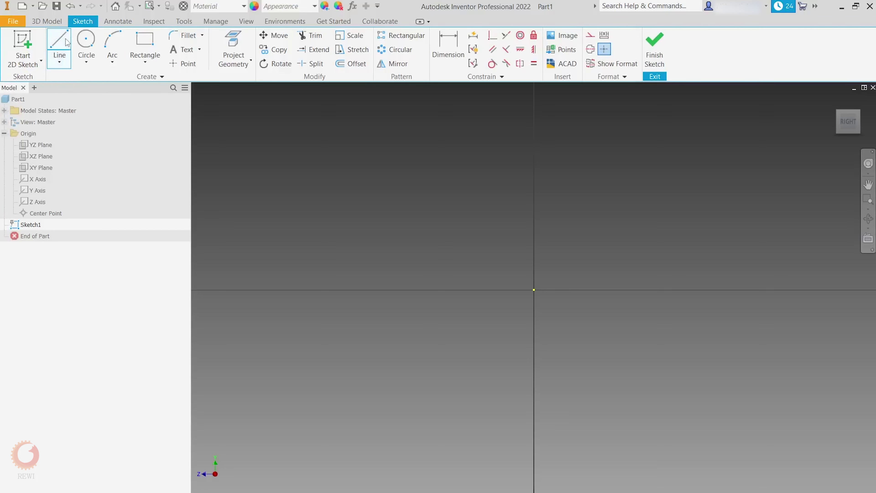
{"action": "left_click", "coordinate": [62, 42]}
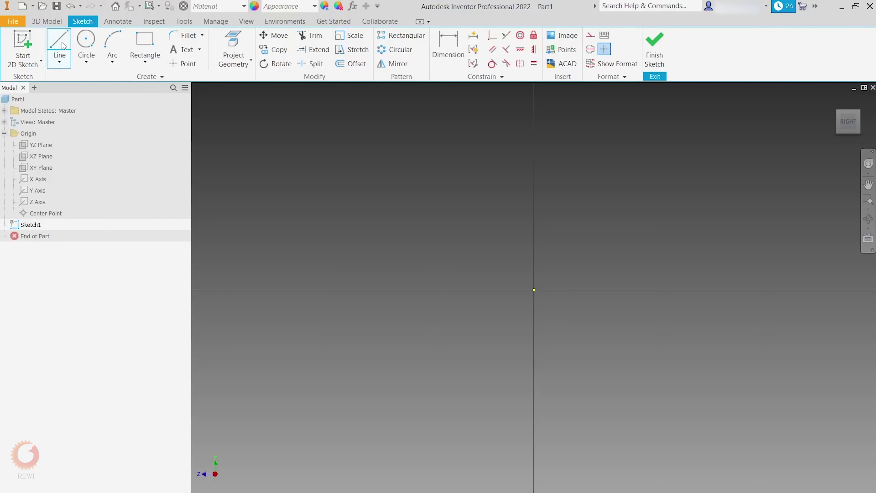
{"action": "left_click", "coordinate": [396, 187]}
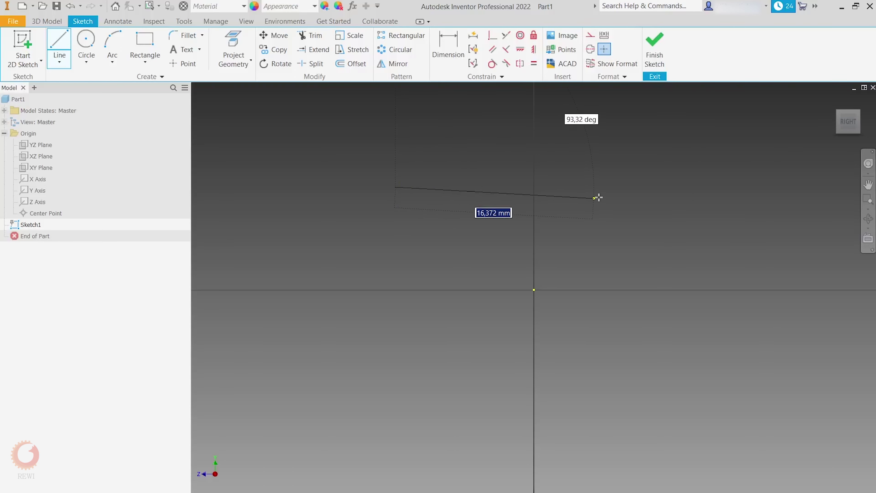
{"action": "left_click", "coordinate": [643, 186]}
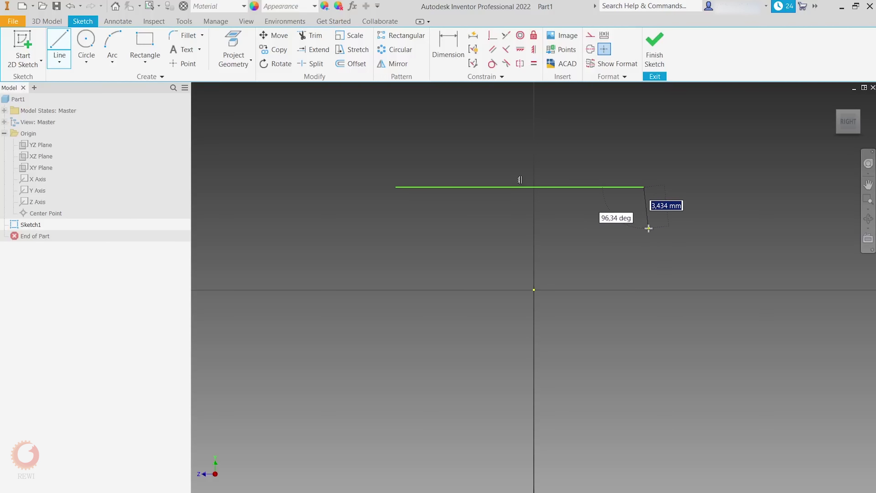
{"action": "left_click", "coordinate": [644, 236]}
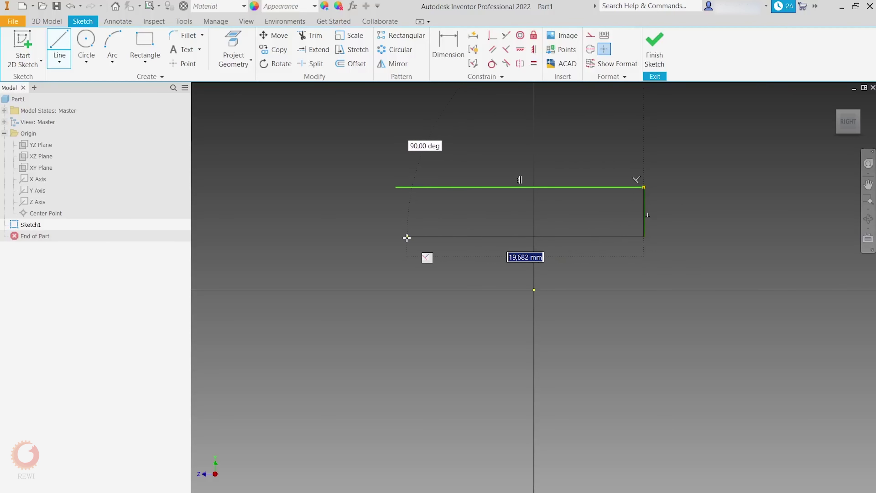
{"action": "left_click", "coordinate": [401, 237]}
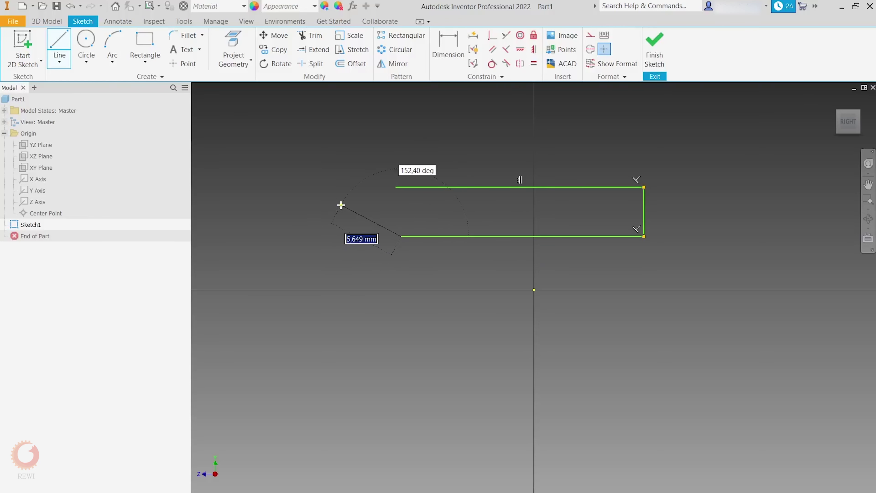
{"action": "right_click", "coordinate": [341, 205]}
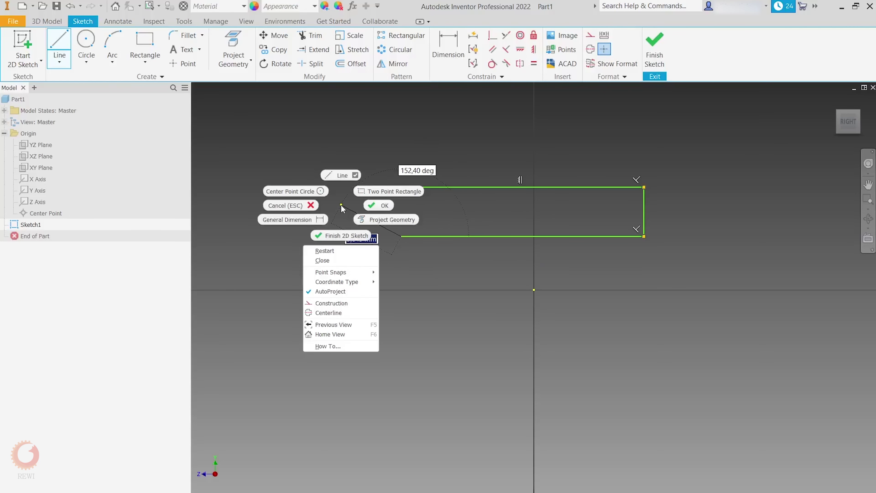
{"action": "left_click", "coordinate": [380, 206]}
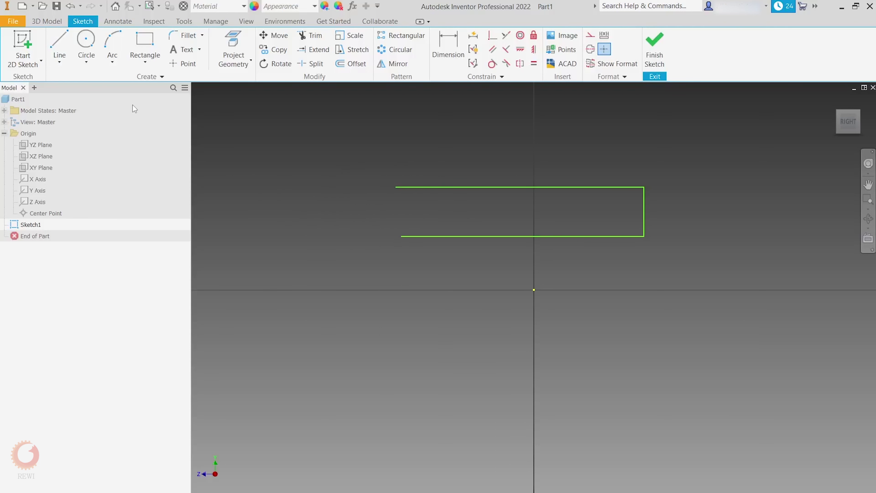
Step: Draw a separate horizontal line above the U-shaped profile, 30 mm long at a 90° angle
{"action": "left_click", "coordinate": [59, 40]}
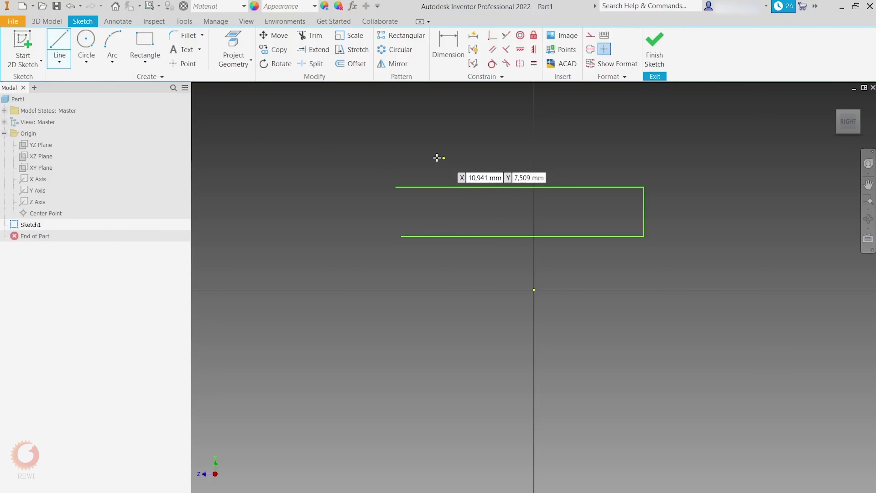
{"action": "left_click", "coordinate": [407, 132]}
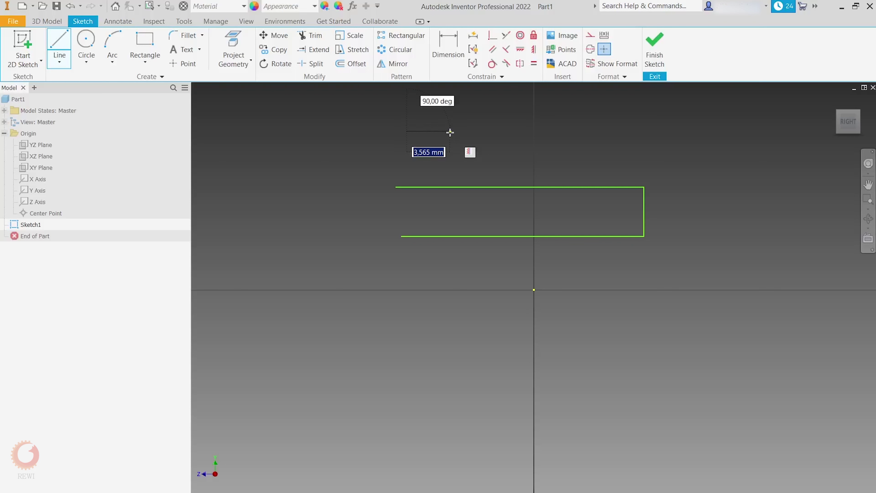
{"action": "type", "text": "30"}
{"action": "key", "text": "Tab"}
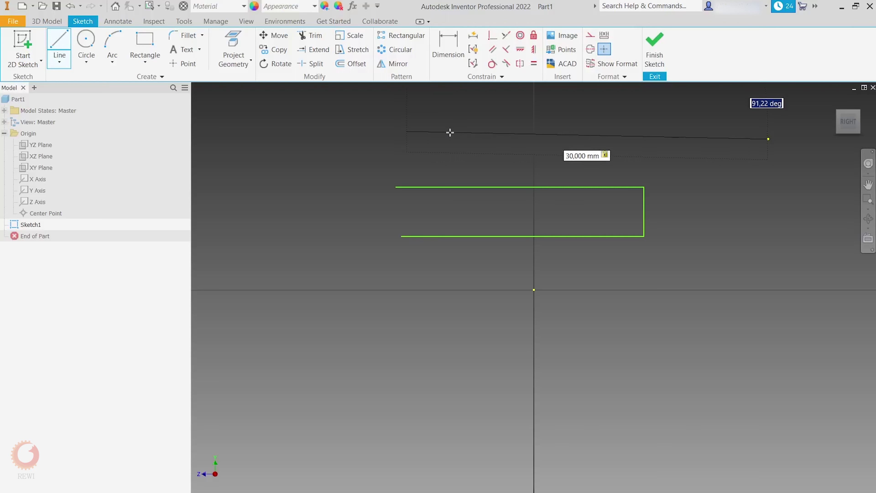
{"action": "type", "text": "90"}
{"action": "key", "text": "Tab"}
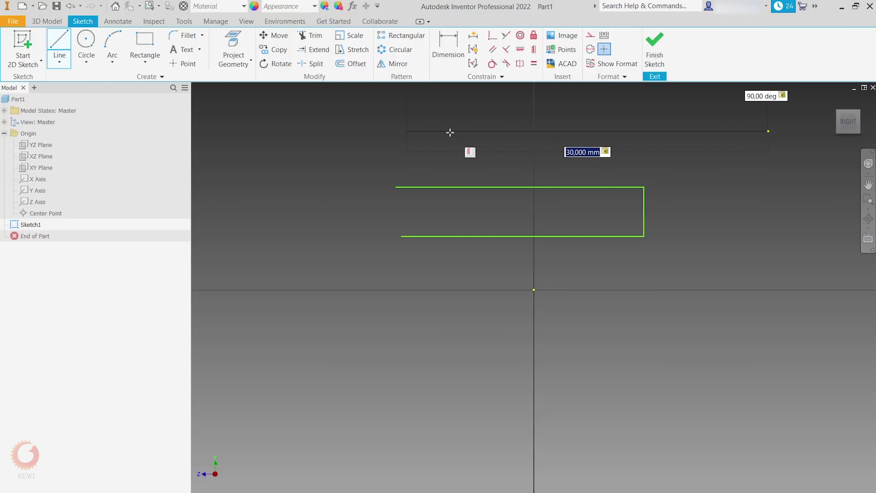
{"action": "key", "text": "Return"}
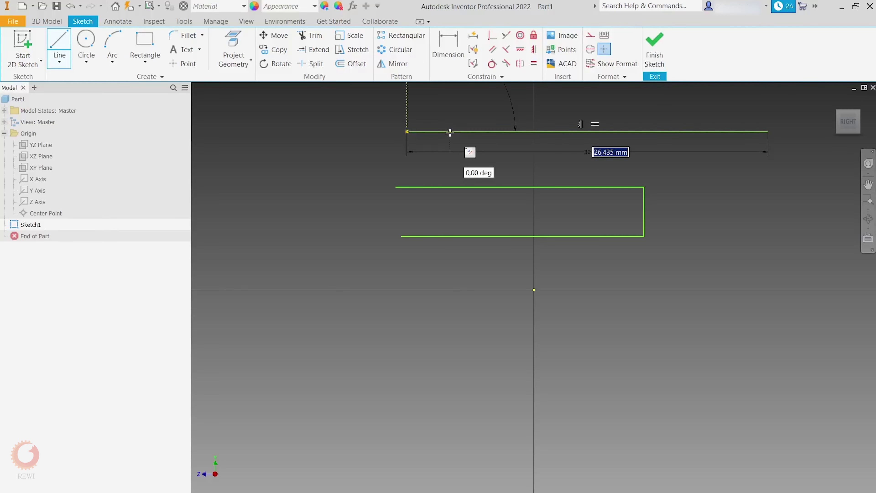
{"action": "middle_click_drag", "start_coordinate": [461, 194], "coordinate": [427, 309]}
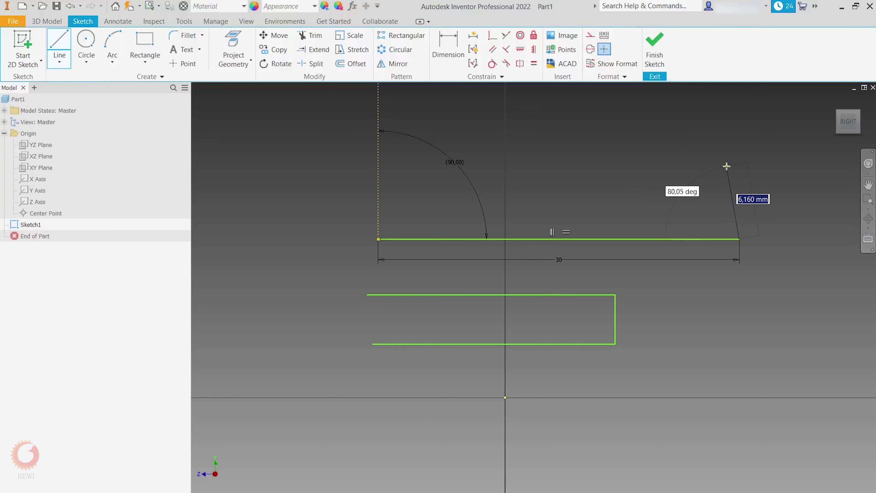
{"action": "right_click", "coordinate": [719, 165]}
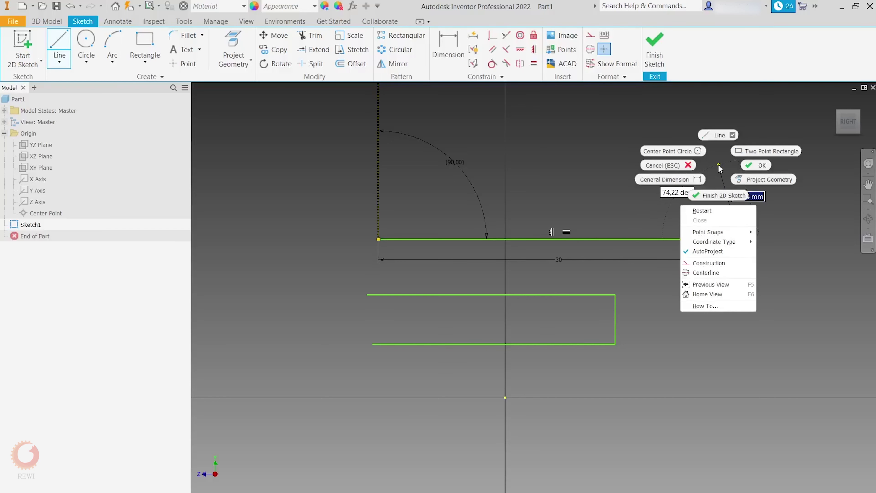
{"action": "left_click", "coordinate": [763, 168]}
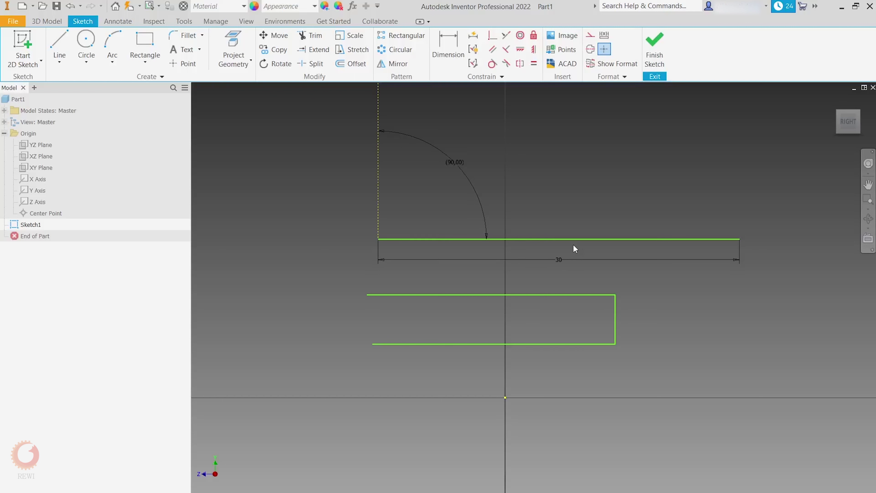
Step: Dimension the length of the U-shaped profile's lower horizontal line, accepting its drawn value
{"action": "left_click", "coordinate": [445, 59]}
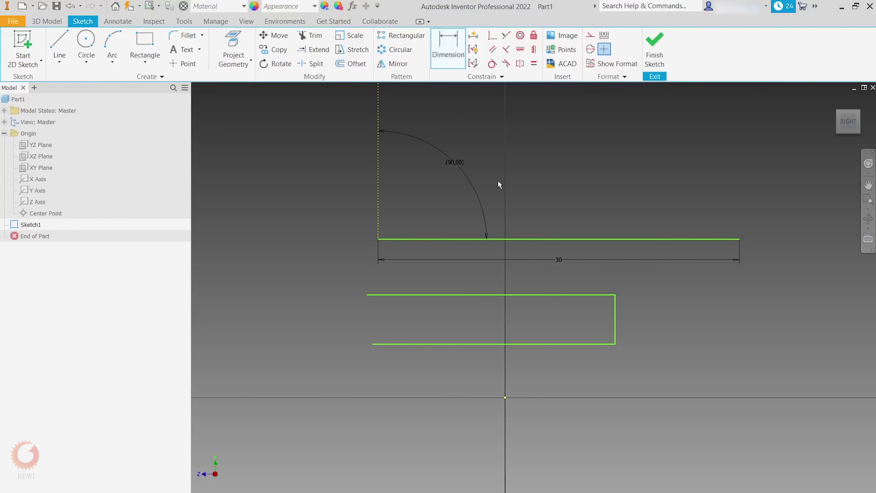
{"action": "left_click", "coordinate": [535, 344]}
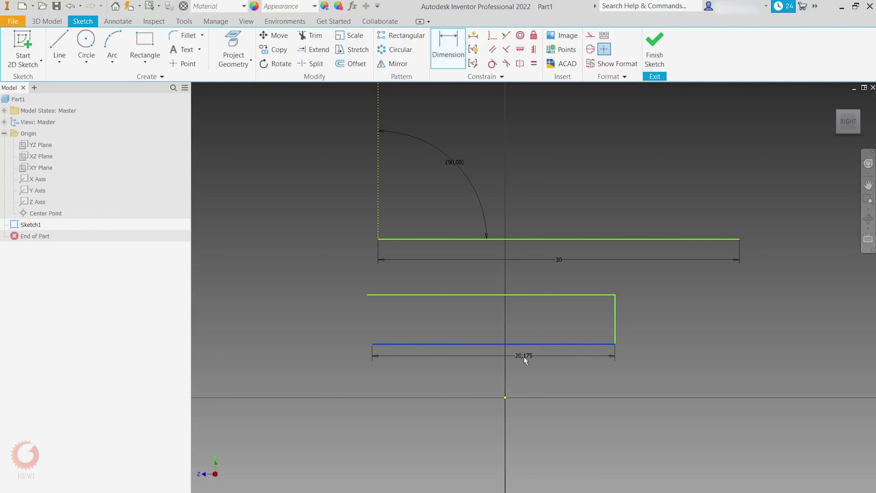
{"action": "left_click", "coordinate": [530, 374]}
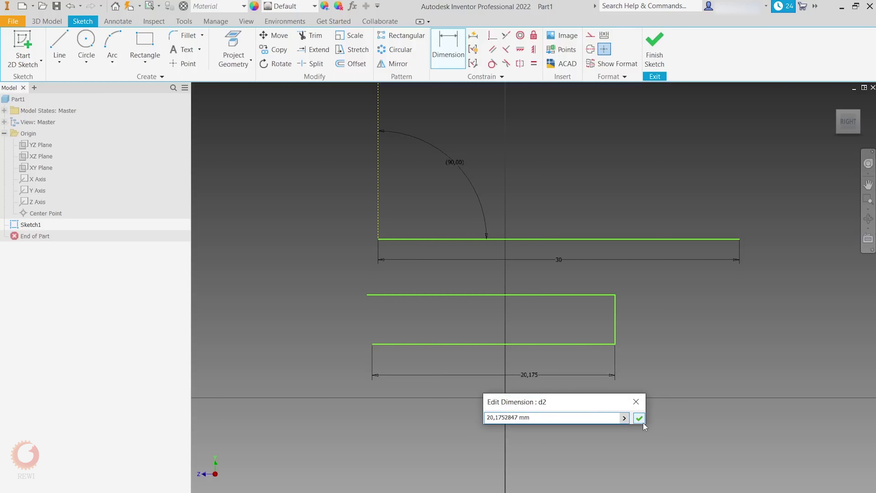
{"action": "left_click", "coordinate": [639, 418]}
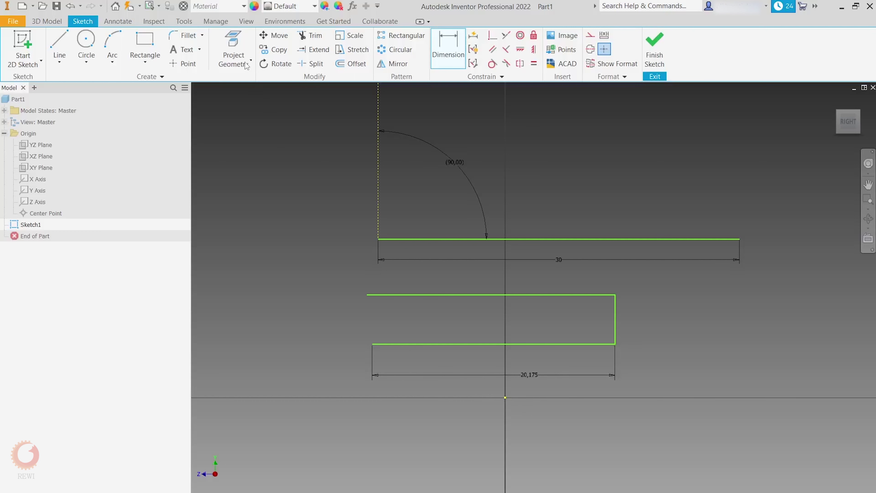
Step: Draw a freeform S-shaped control vertex spline with eight points in the empty area beyond the end of the 30 mm line
{"action": "left_click", "coordinate": [59, 62]}
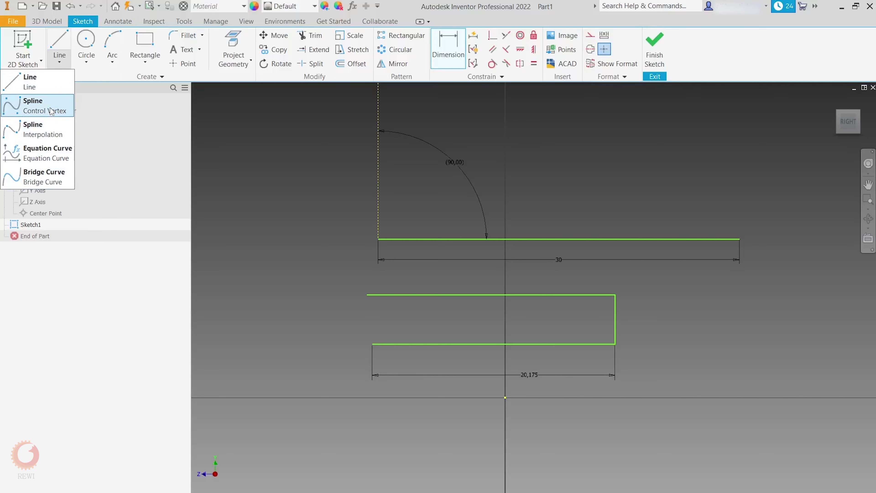
{"action": "left_click", "coordinate": [66, 108]}
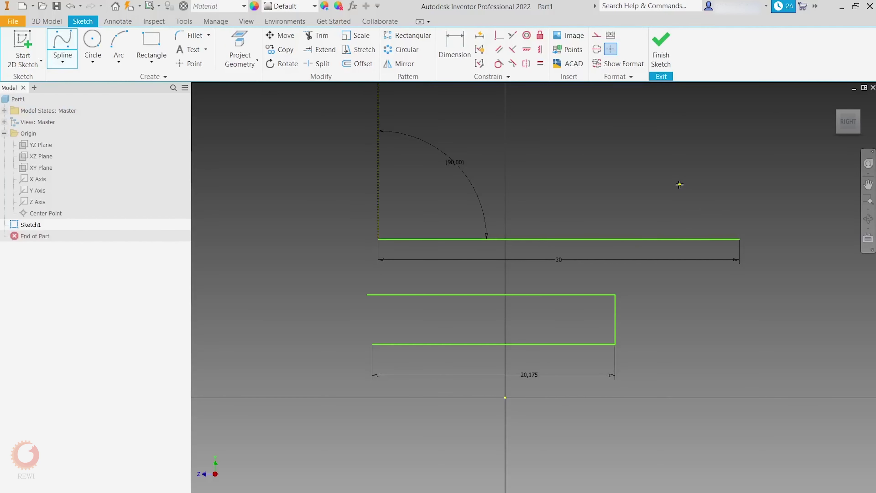
{"action": "middle_click_drag", "start_coordinate": [679, 185], "coordinate": [470, 191]}
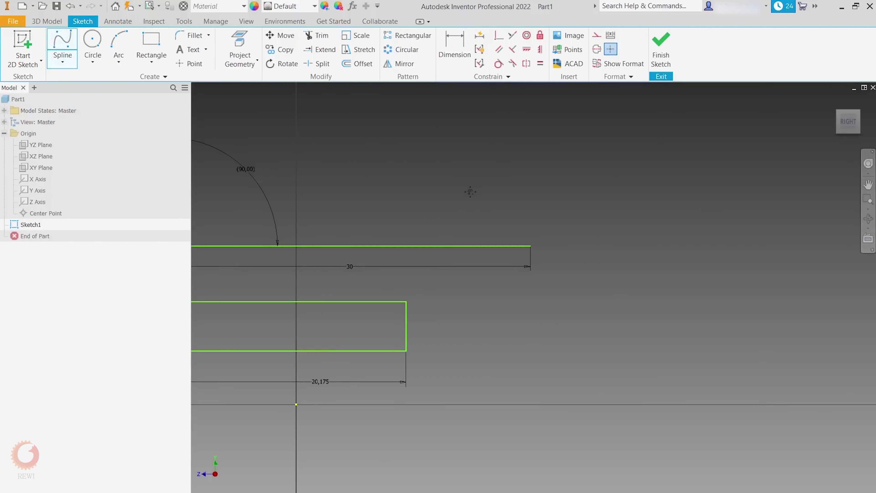
{"action": "left_click", "coordinate": [600, 161]}
{"action": "left_click", "coordinate": [696, 161]}
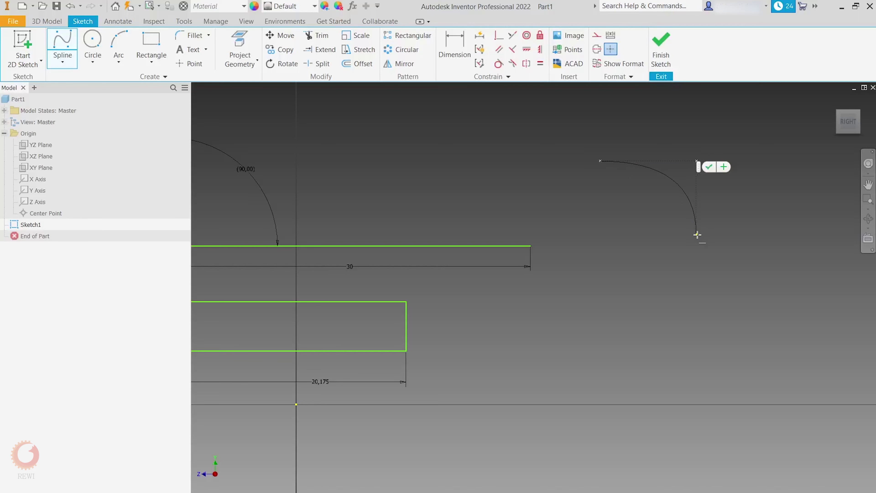
{"action": "left_click", "coordinate": [697, 235]}
{"action": "left_click", "coordinate": [636, 257]}
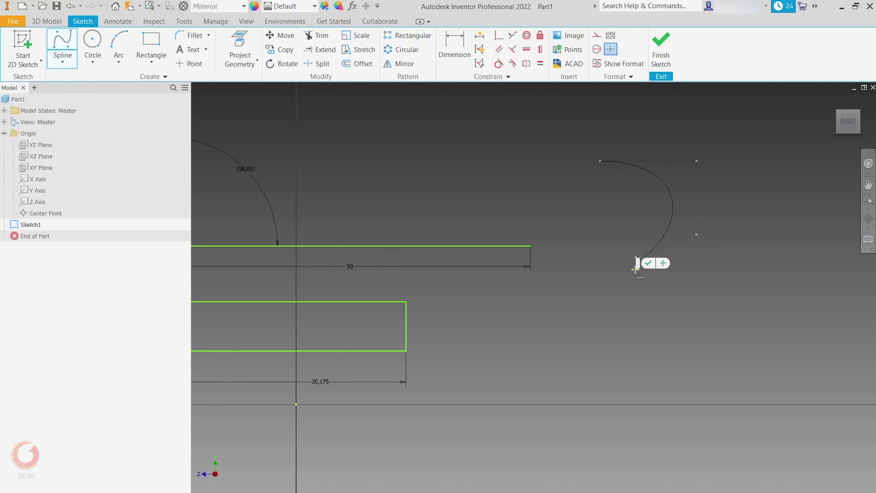
{"action": "left_click", "coordinate": [674, 319]}
{"action": "left_click", "coordinate": [810, 285]}
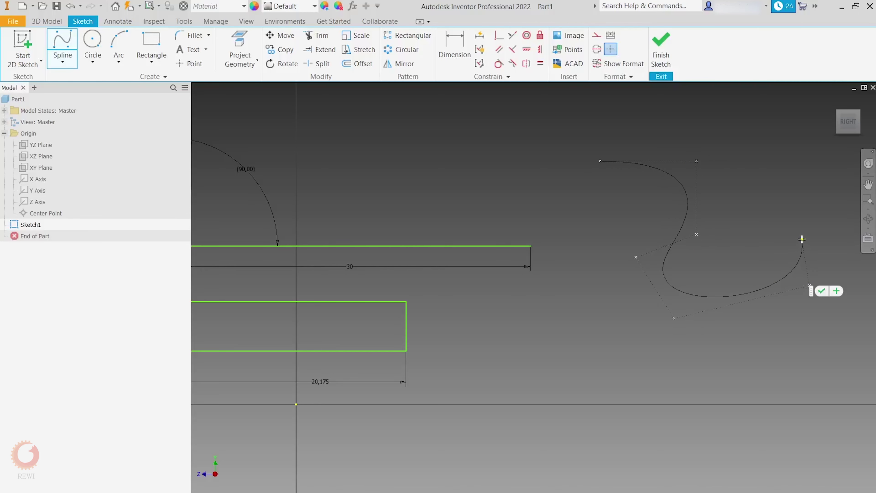
{"action": "left_click", "coordinate": [794, 225]}
{"action": "left_click", "coordinate": [751, 238]}
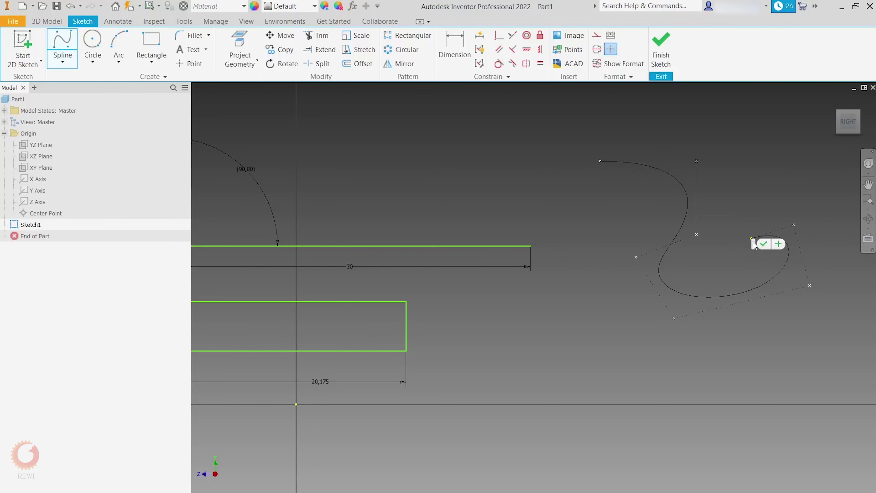
{"action": "left_click", "coordinate": [768, 245]}
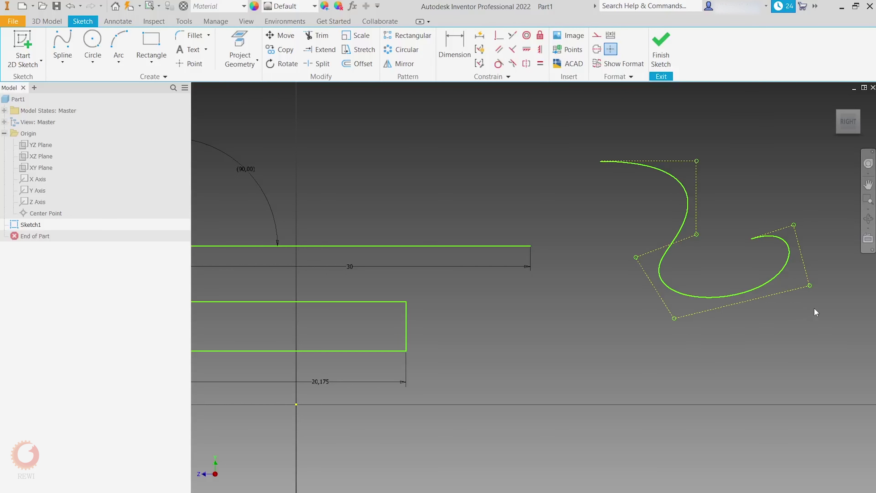
Step: Reshape the spline by moving four of its control vertices, stretching the upper bend upward and the lower loop downward
{"action": "left_click_drag", "start_coordinate": [810, 285], "coordinate": [794, 346]}
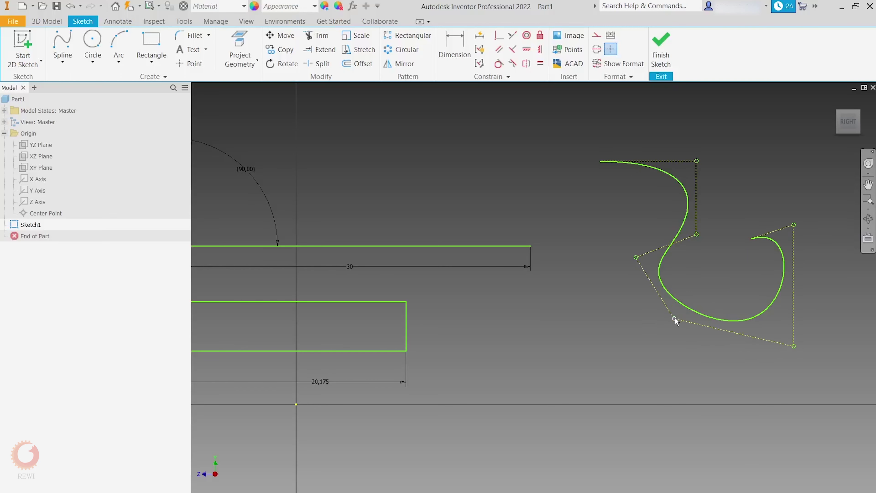
{"action": "left_click_drag", "start_coordinate": [675, 318], "coordinate": [702, 277]}
{"action": "left_click_drag", "start_coordinate": [636, 257], "coordinate": [634, 219]}
{"action": "left_click_drag", "start_coordinate": [696, 161], "coordinate": [661, 109]}
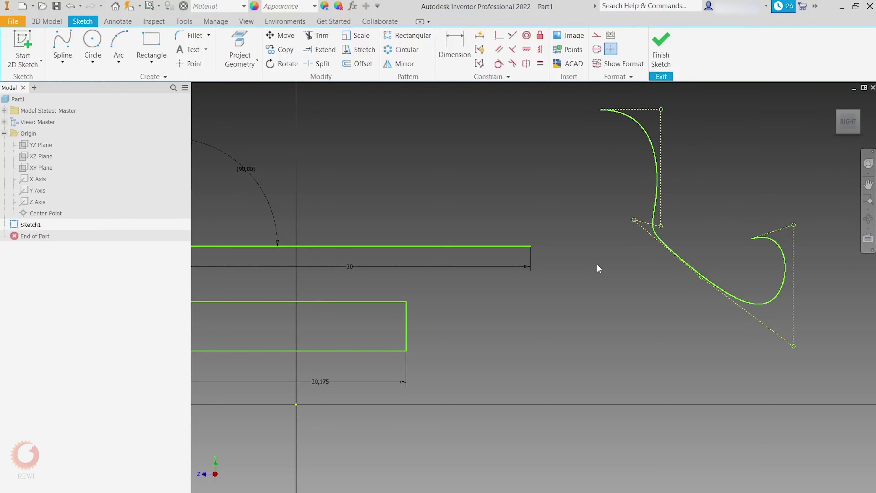
Step: Dimension the vertical control-polygon segment at the spline's upper bend, accepting its drawn length
{"action": "right_click", "coordinate": [564, 320]}
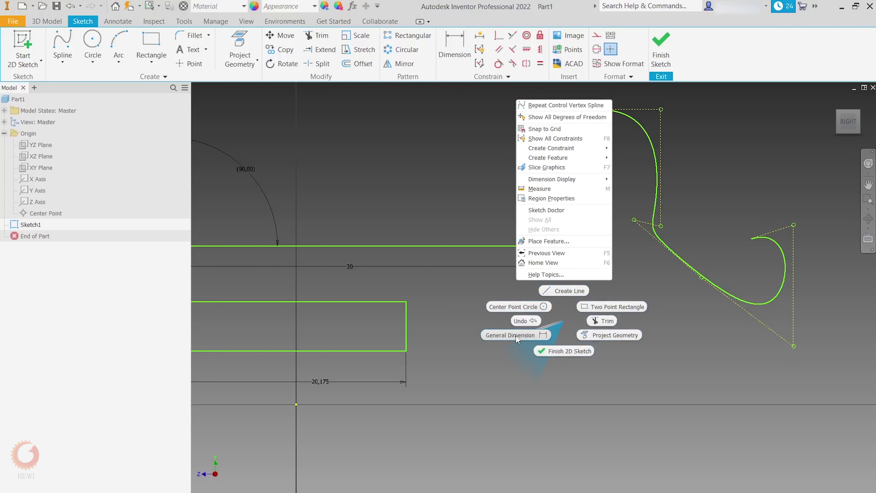
{"action": "left_click", "coordinate": [540, 335]}
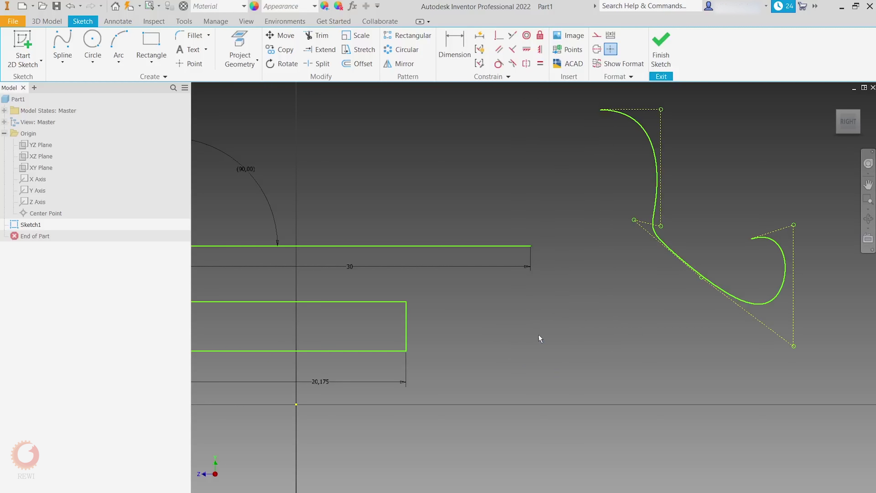
{"action": "left_click", "coordinate": [661, 164]}
{"action": "left_click", "coordinate": [718, 162]}
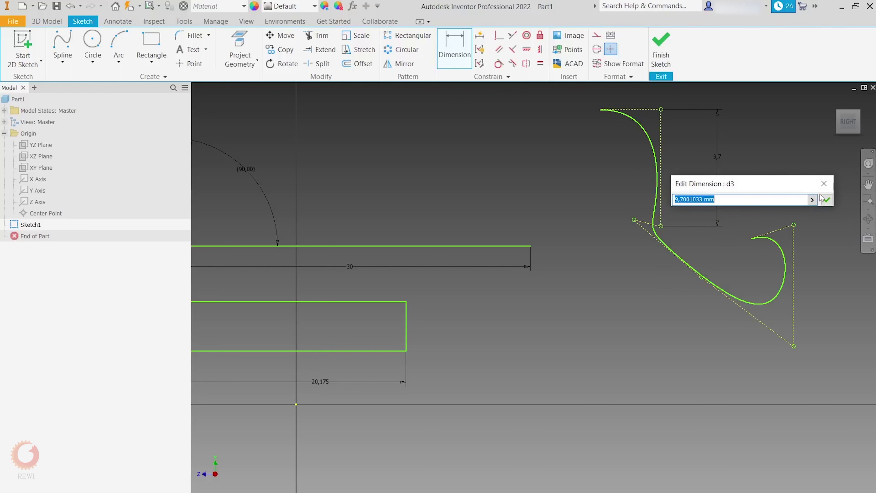
{"action": "left_click", "coordinate": [827, 199]}
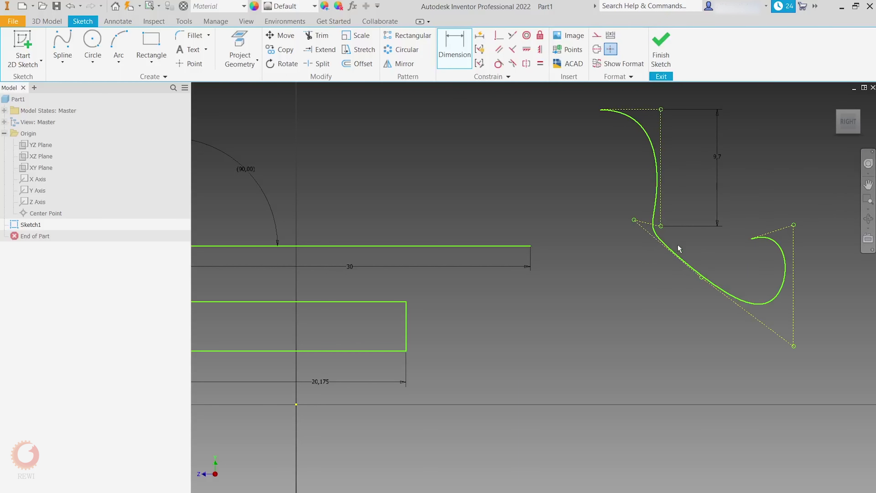
Step: Draw a center point circle about 25 mm in diameter in the empty area beside the vertical construction line
{"action": "scroll", "coordinate": [528, 210], "scroll_direction": "up", "scroll_amount": 5}
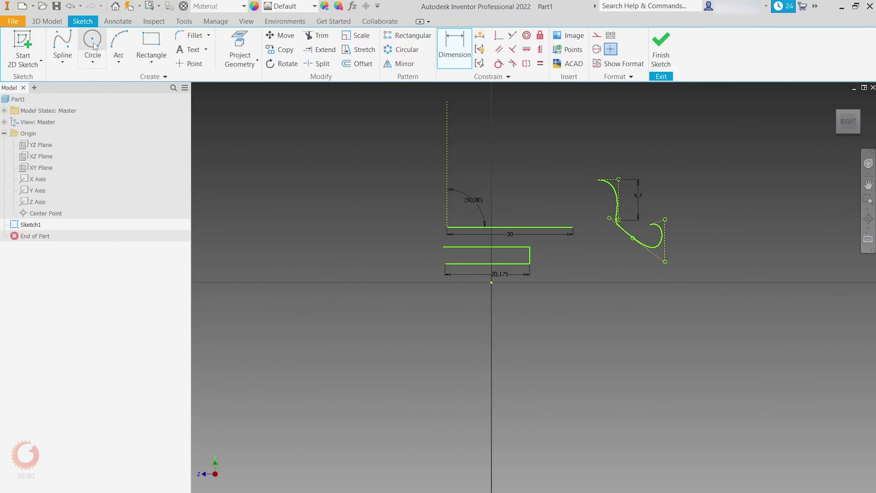
{"action": "left_click", "coordinate": [91, 61]}
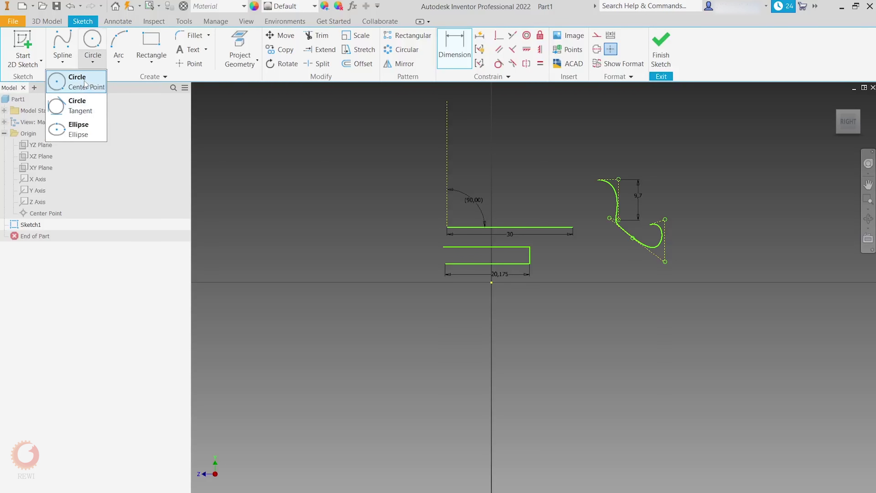
{"action": "left_click", "coordinate": [97, 90]}
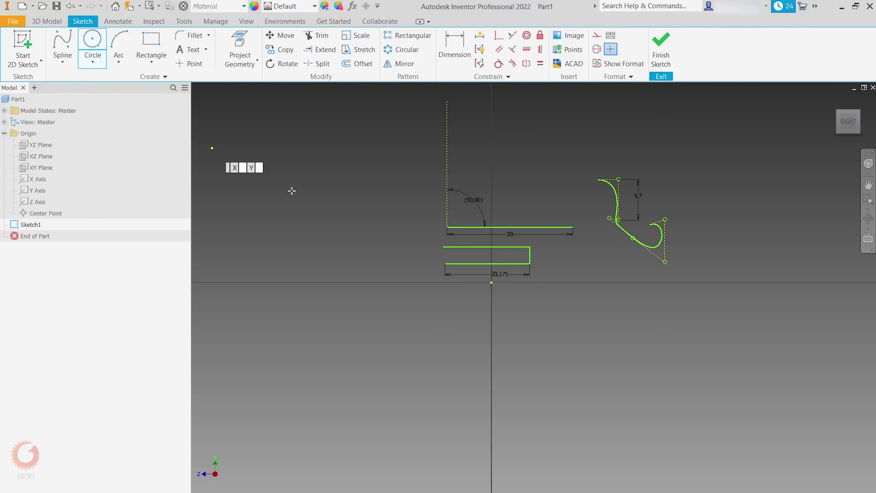
{"action": "left_click", "coordinate": [310, 199]}
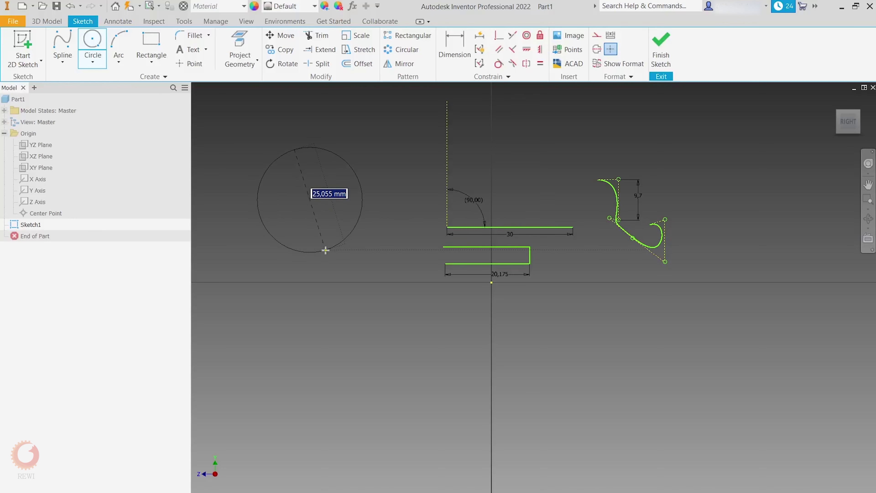
{"action": "left_click", "coordinate": [326, 250]}
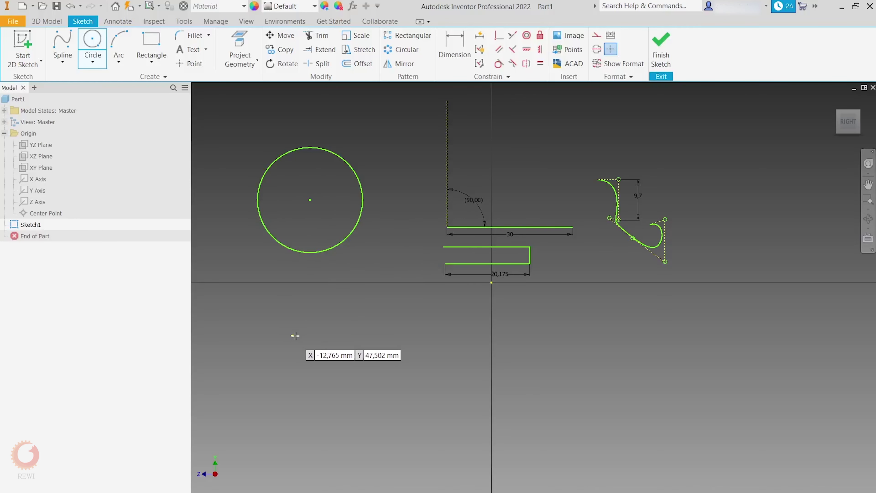
{"action": "right_click", "coordinate": [324, 326]}
{"action": "left_click", "coordinate": [361, 330]}
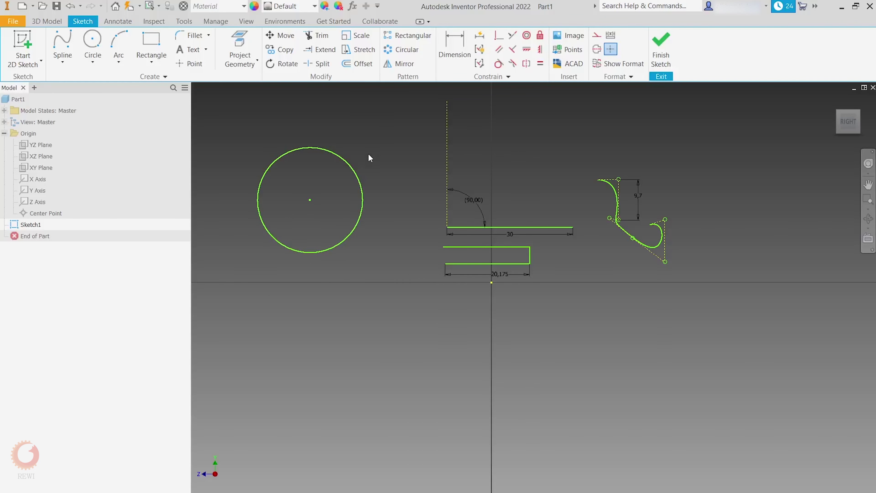
Step: Dimension the circle's diameter as 25 mm, placing the dimension text just below it
{"action": "right_click", "coordinate": [384, 136]}
{"action": "left_click", "coordinate": [330, 149]}
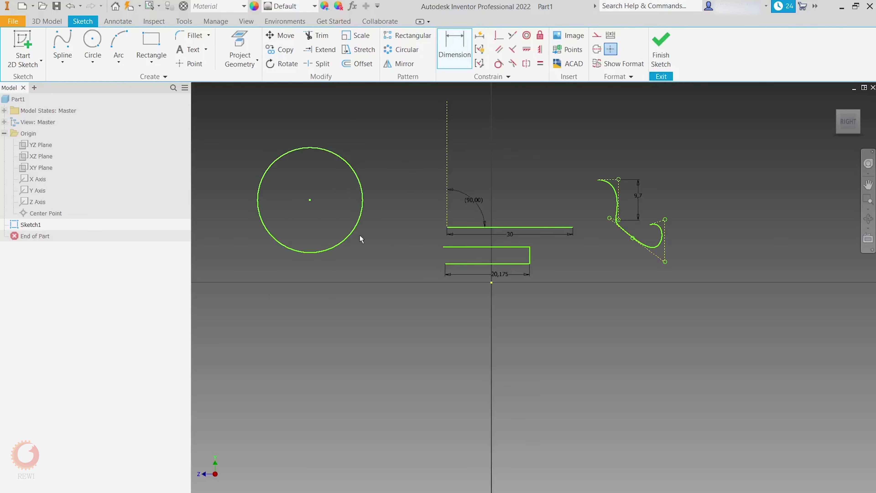
{"action": "left_click", "coordinate": [348, 240]}
{"action": "left_click", "coordinate": [335, 262]}
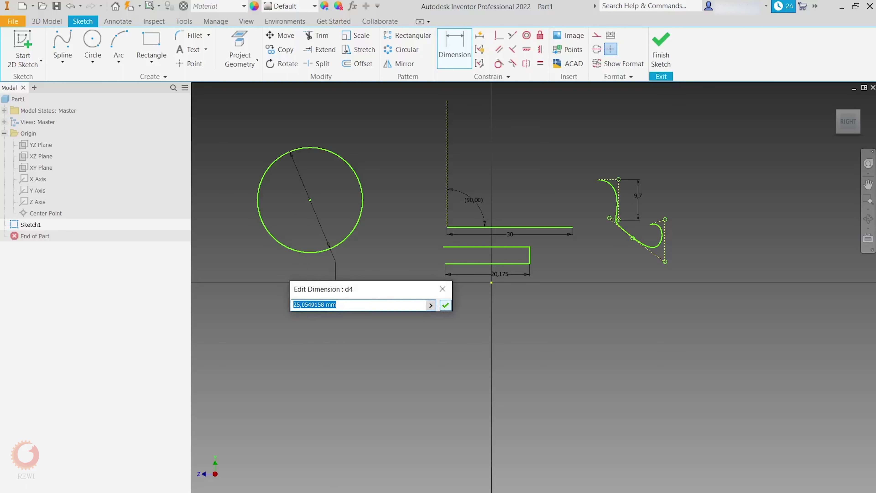
{"action": "type", "text": "25"}
{"action": "left_click", "coordinate": [445, 305]}
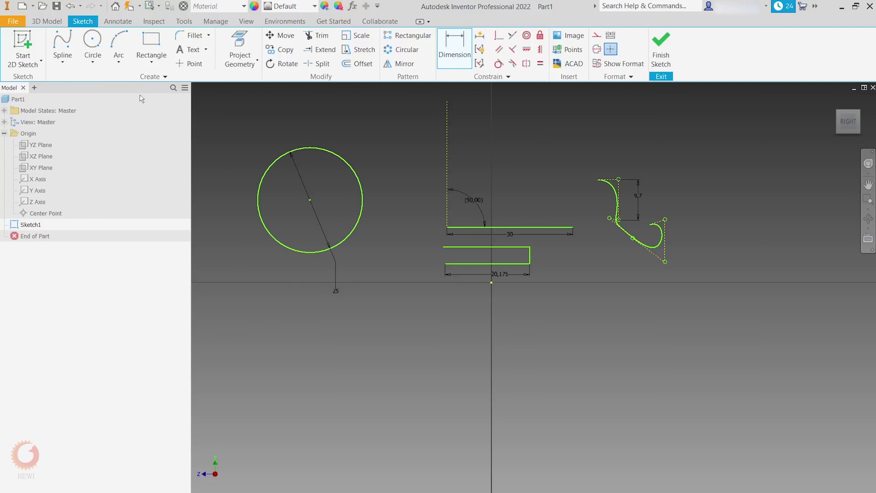
Step: Draw a second center point circle with a diameter of 20 mm in the empty area below the 25 mm circle
{"action": "left_click", "coordinate": [91, 50]}
{"action": "left_click", "coordinate": [366, 398]}
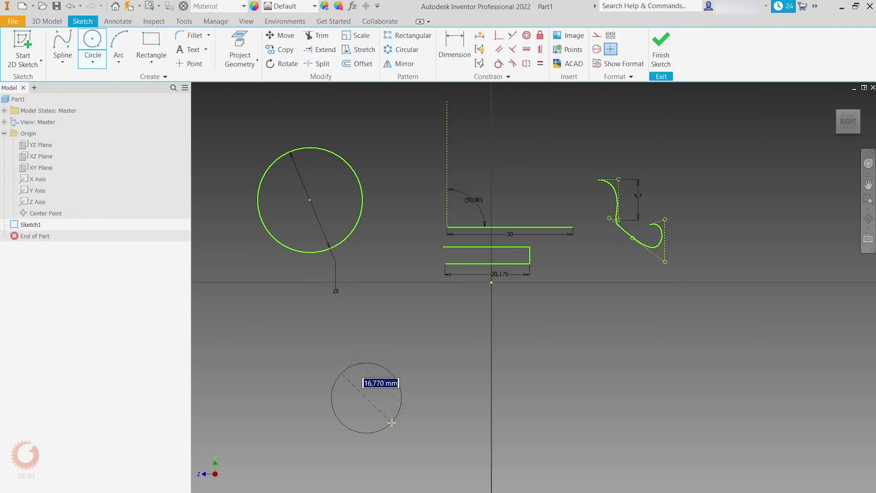
{"action": "type", "text": "20"}
{"action": "key", "text": "Return"}
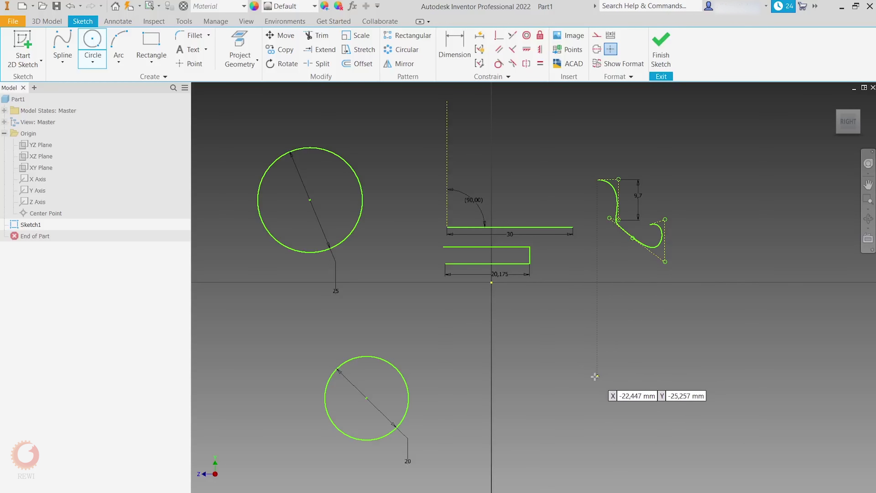
{"action": "key", "text": "Escape"}
{"action": "left_click_drag", "start_coordinate": [470, 348], "coordinate": [347, 430]}
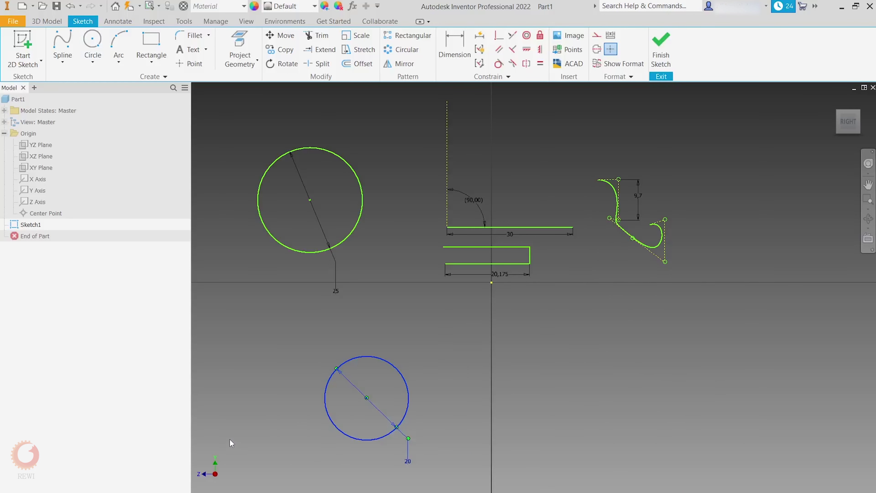
{"action": "left_click", "coordinate": [241, 429]}
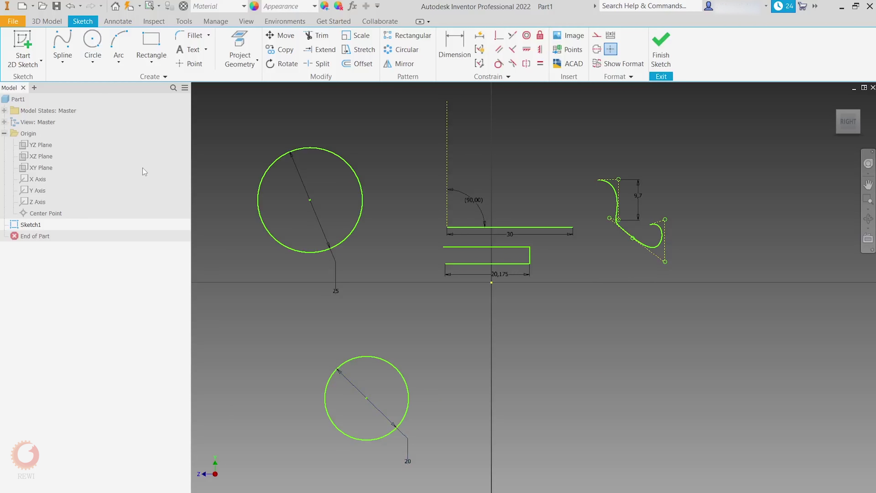
Step: Draw a tangent circle inside the closed end of the U-shaped profile, touching all three of its lines
{"action": "left_click", "coordinate": [92, 61]}
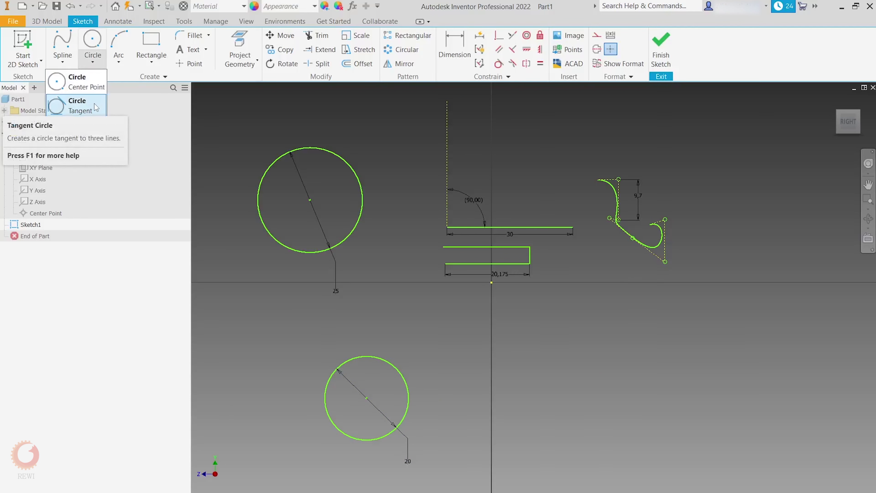
{"action": "left_click", "coordinate": [96, 107]}
{"action": "scroll", "coordinate": [517, 256], "scroll_direction": "up", "scroll_amount": 5}
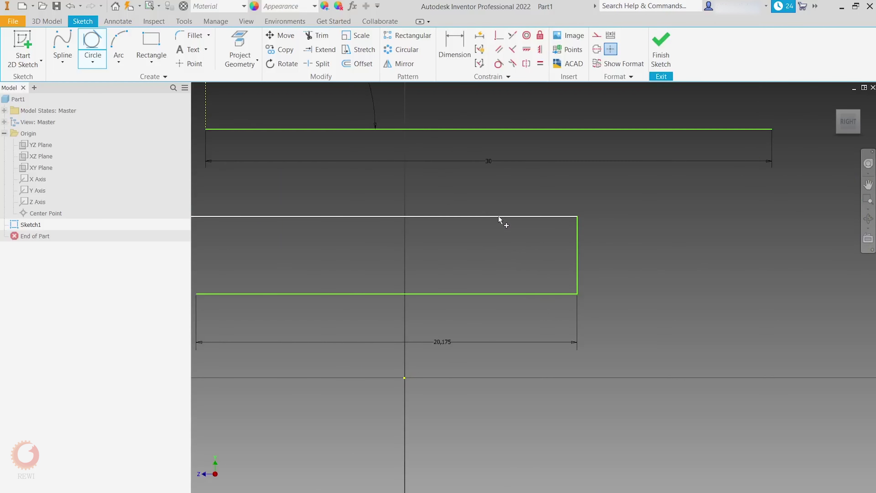
{"action": "left_click", "coordinate": [499, 217]}
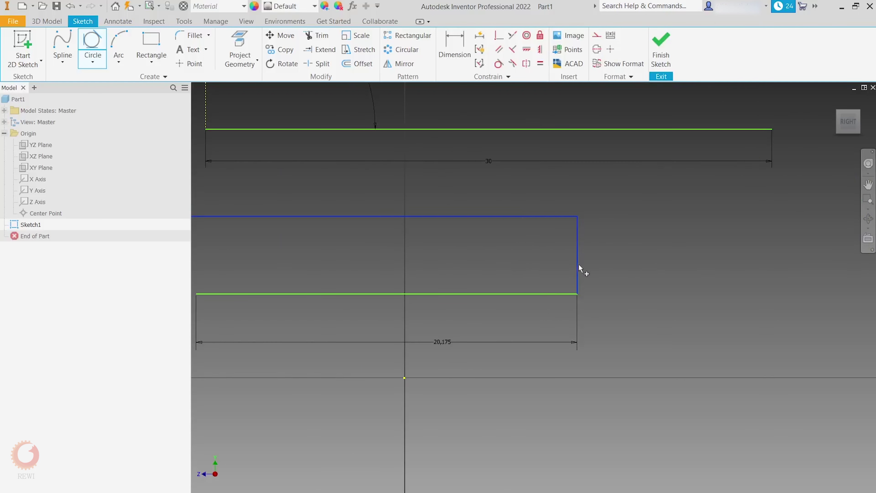
{"action": "left_click", "coordinate": [543, 294]}
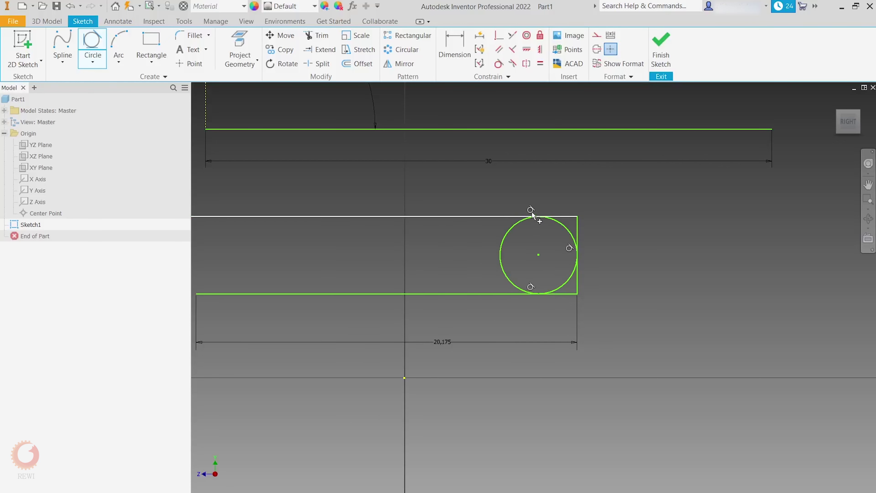
{"action": "right_click", "coordinate": [663, 274]}
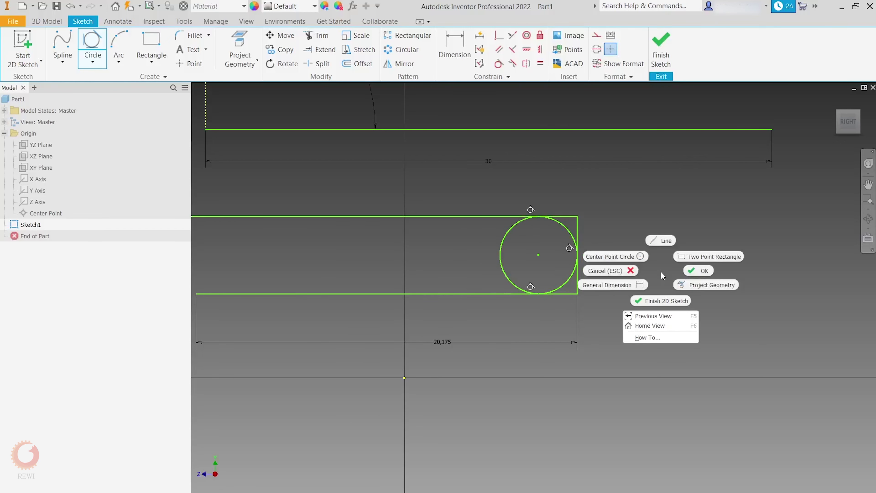
{"action": "left_click", "coordinate": [689, 277]}
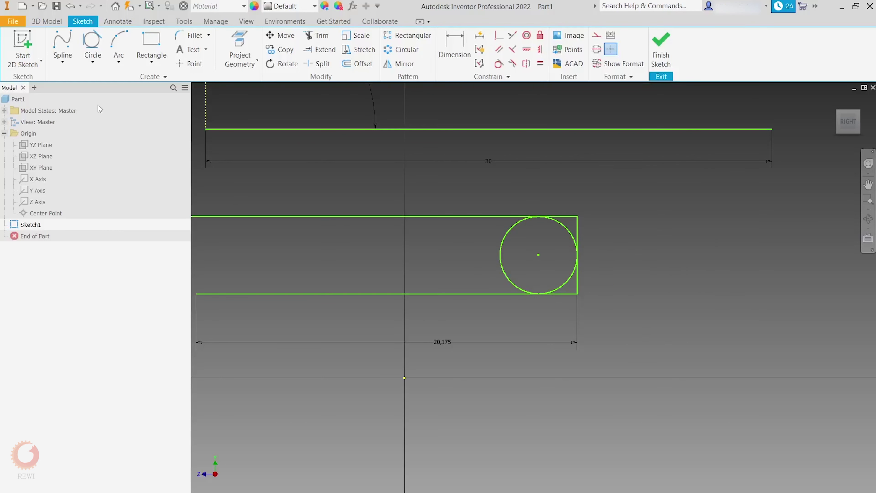
Step: Draw a horizontal ellipse beside the U-shaped profile's closed end, with semi-axes of about 4.6 mm and 3.2 mm
{"action": "left_click", "coordinate": [93, 62]}
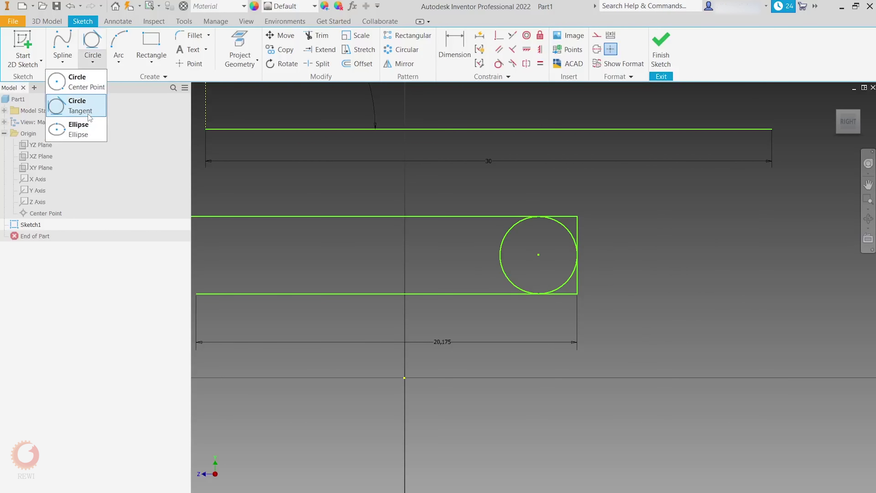
{"action": "left_click", "coordinate": [86, 138]}
{"action": "mouse_move", "coordinate": [654, 245]}
{"action": "middle_mouse_down"}
{"action": "mouse_move", "coordinate": [581, 248]}
{"action": "mouse_move", "coordinate": [503, 237]}
{"action": "middle_mouse_up"}
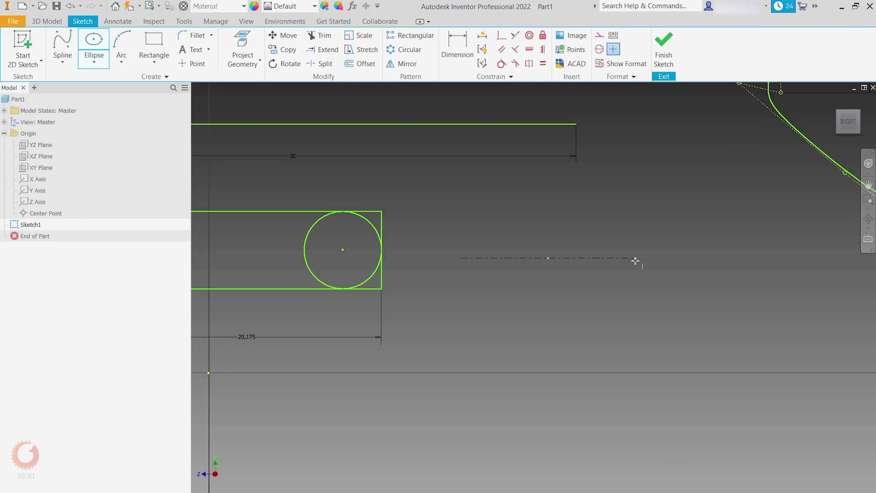
{"action": "left_click", "coordinate": [636, 261]}
{"action": "left_click", "coordinate": [624, 291]}
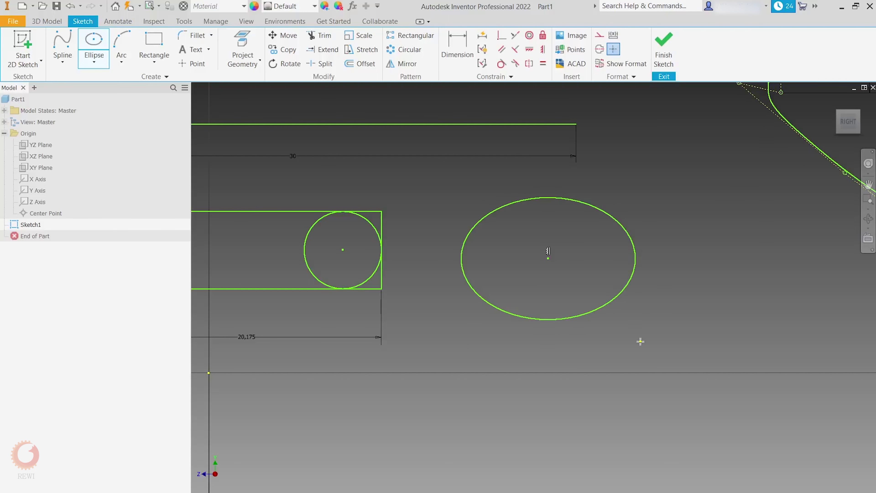
{"action": "right_click", "coordinate": [675, 329]}
{"action": "key", "text": "Escape"}
Step: Dimension the ellipse's semi-axes, setting the horizontal one to 4 mm and the vertical one to 3 mm
{"action": "right_click", "coordinate": [664, 325]}
{"action": "left_click", "coordinate": [618, 339]}
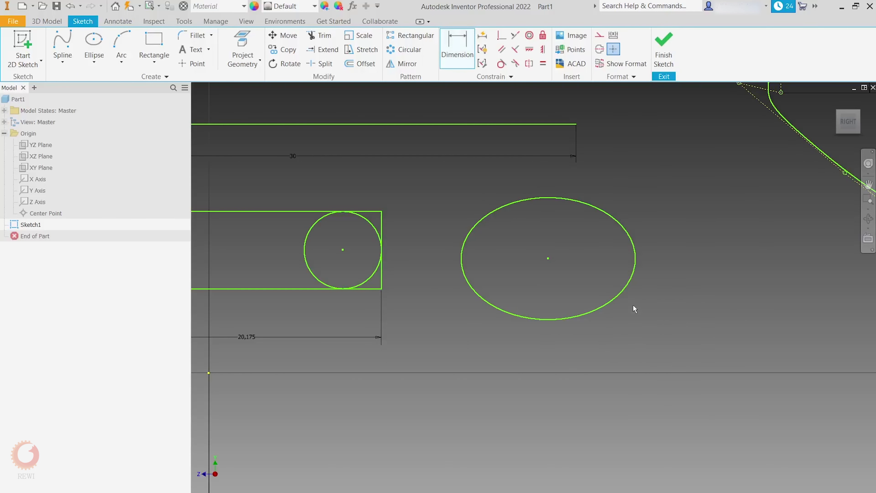
{"action": "left_click", "coordinate": [588, 315]}
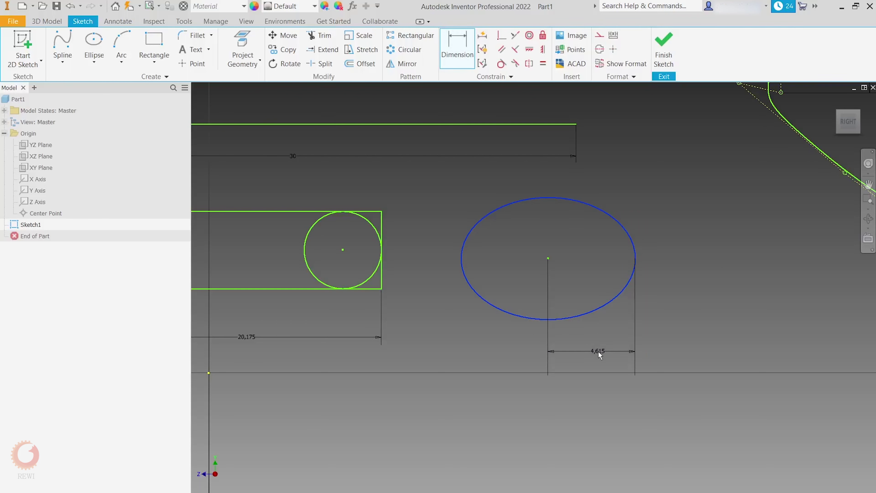
{"action": "left_click", "coordinate": [598, 351]}
{"action": "type", "text": "4"}
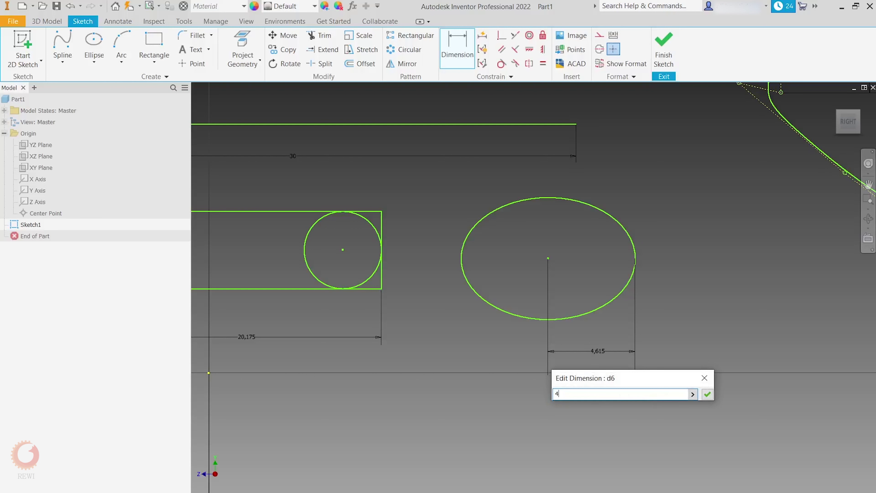
{"action": "key", "text": "Return"}
{"action": "left_click", "coordinate": [594, 310]}
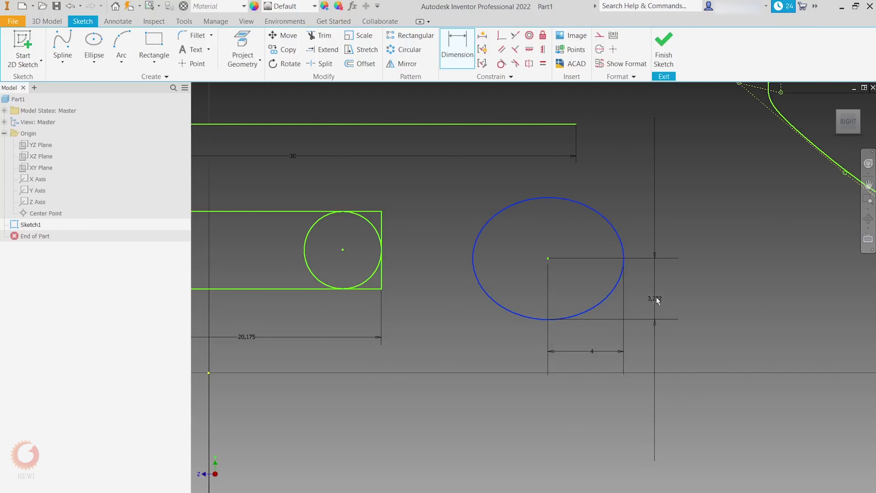
{"action": "left_click", "coordinate": [667, 282]}
{"action": "type", "text": "3"}
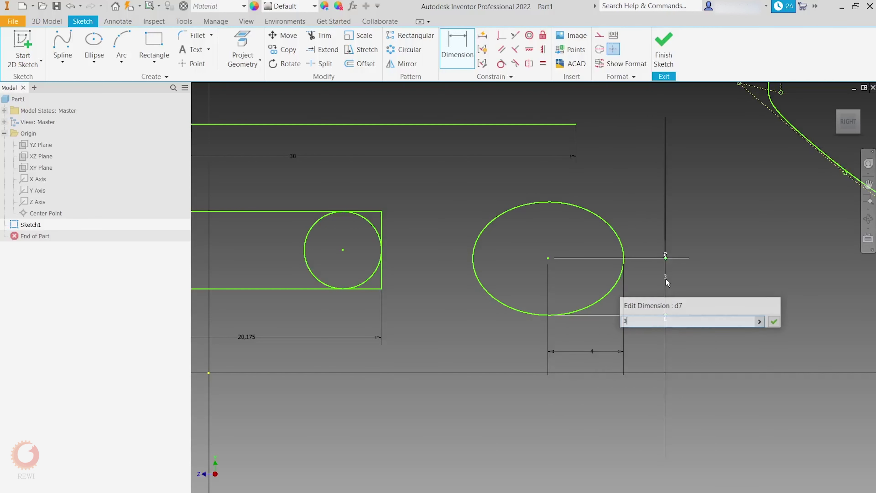
{"action": "key", "text": "Return"}
Step: Draw a three-point arc bulging upward in the empty area above the spline, with a radius of about 7 mm
{"action": "scroll", "coordinate": [465, 314], "scroll_direction": "down", "scroll_amount": 5}
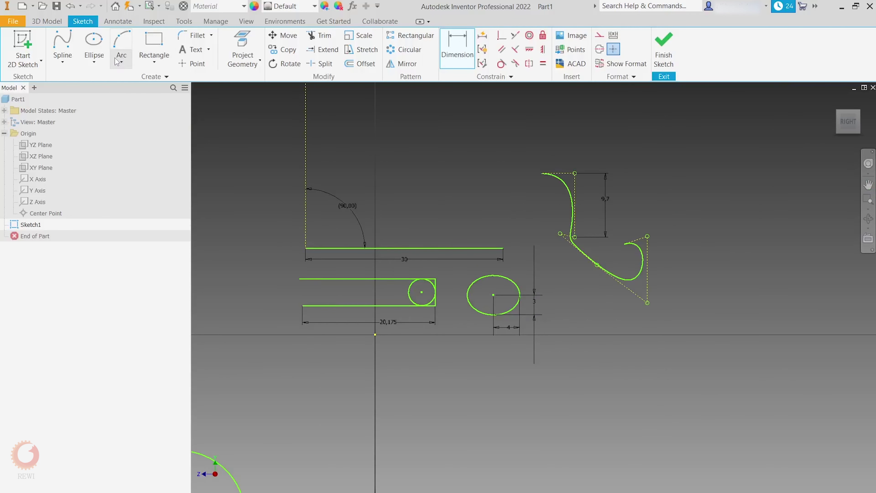
{"action": "left_click", "coordinate": [124, 61]}
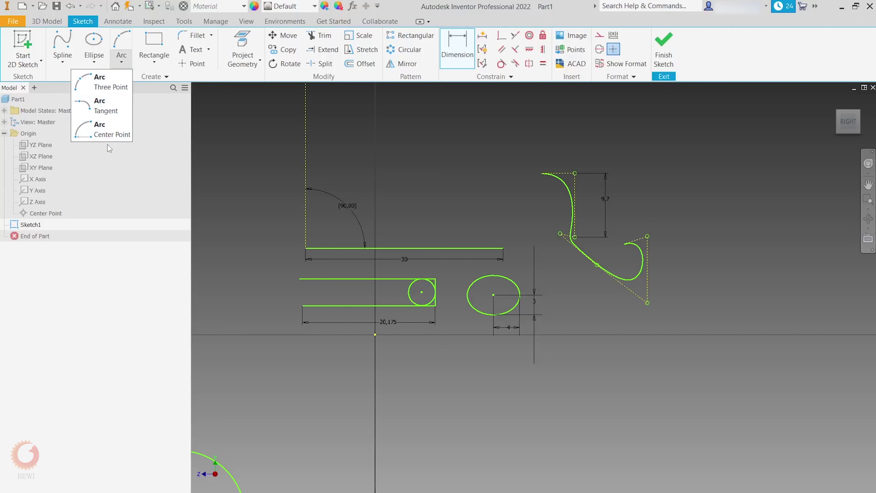
{"action": "left_click", "coordinate": [111, 89]}
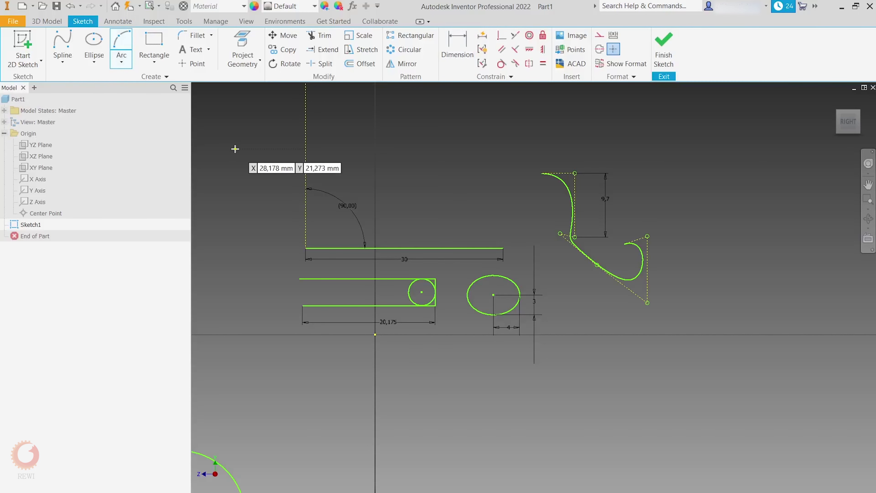
{"action": "middle_click_drag", "start_coordinate": [235, 147], "coordinate": [434, 184]}
{"action": "mouse_move", "coordinate": [439, 290]}
{"action": "middle_mouse_down"}
{"action": "mouse_move", "coordinate": [336, 284]}
{"action": "mouse_move", "coordinate": [268, 376]}
{"action": "middle_mouse_up"}
{"action": "left_click", "coordinate": [529, 162]}
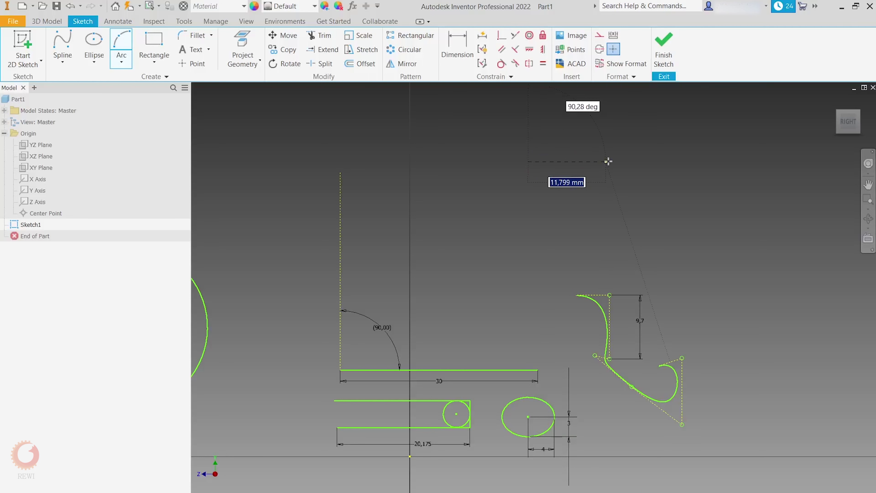
{"action": "left_click", "coordinate": [613, 161]}
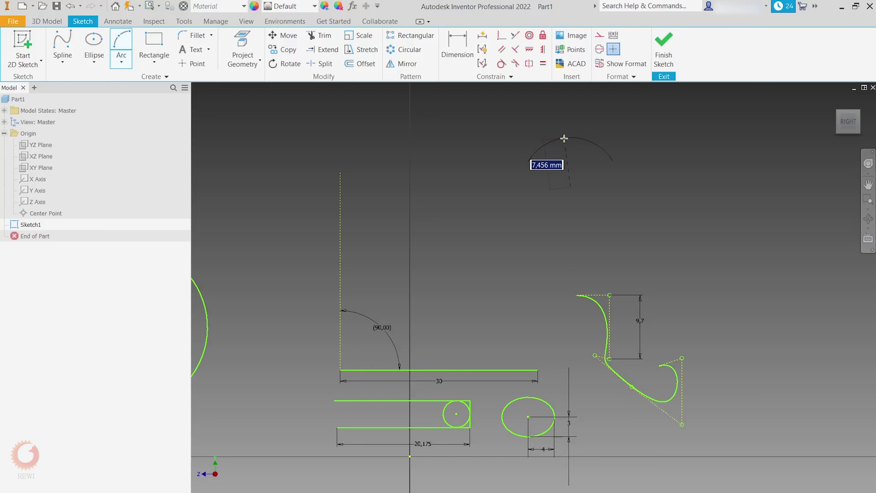
{"action": "scroll", "coordinate": [565, 137], "scroll_direction": "up", "scroll_amount": 2}
{"action": "scroll", "coordinate": [564, 137], "scroll_direction": "down", "scroll_amount": 7}
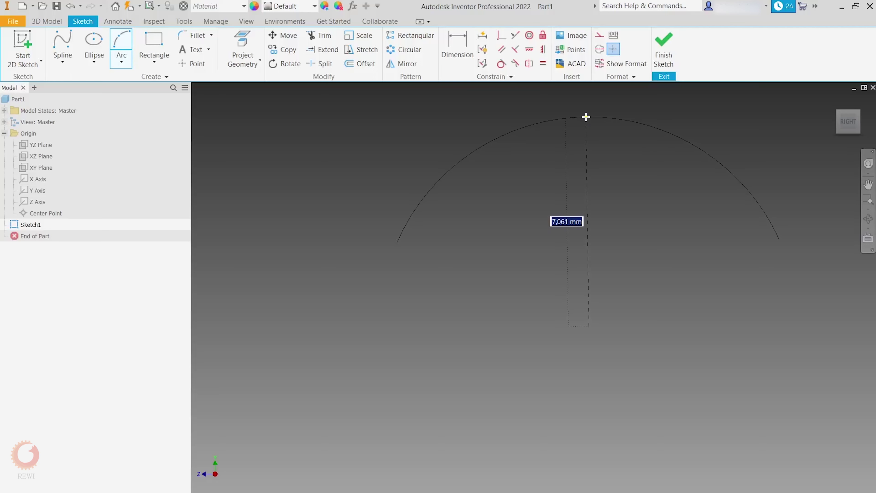
{"action": "left_click", "coordinate": [586, 117]}
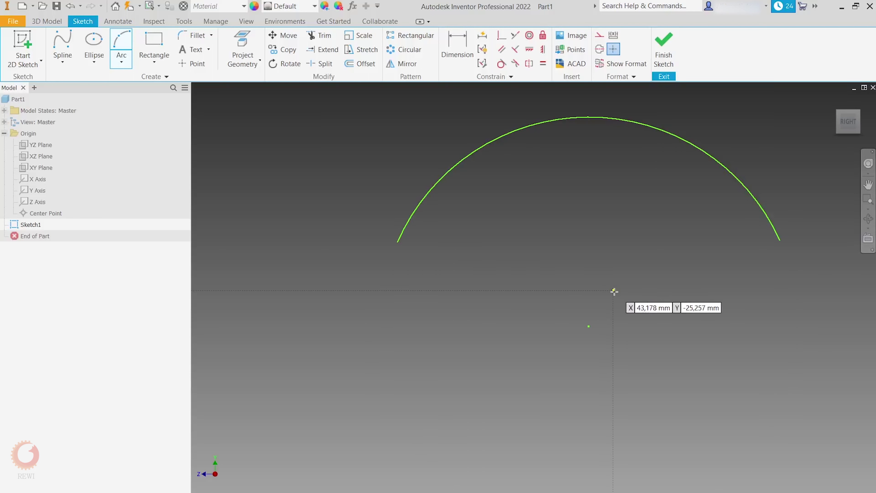
{"action": "key", "text": "Escape"}
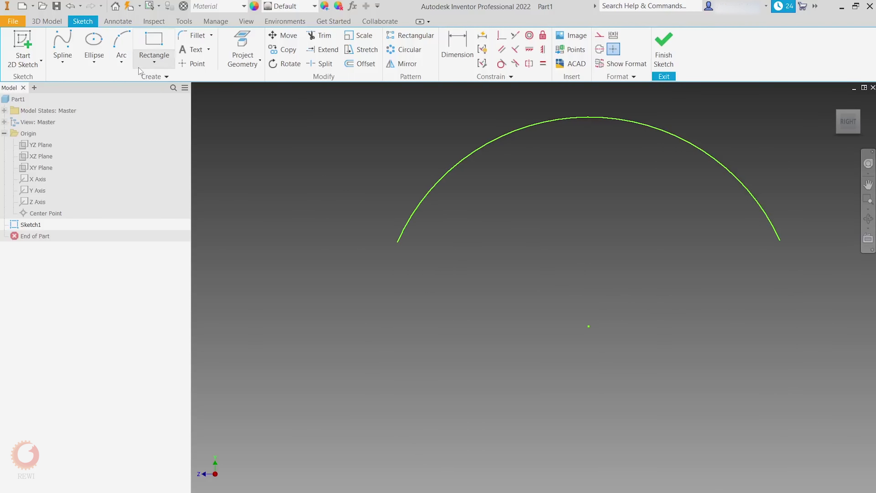
Step: Draw a tangent arc of about 90° with a radius of about 2.5 mm from the open end of the U-shaped profile's upper line
{"action": "left_click", "coordinate": [121, 61]}
{"action": "left_click", "coordinate": [115, 110]}
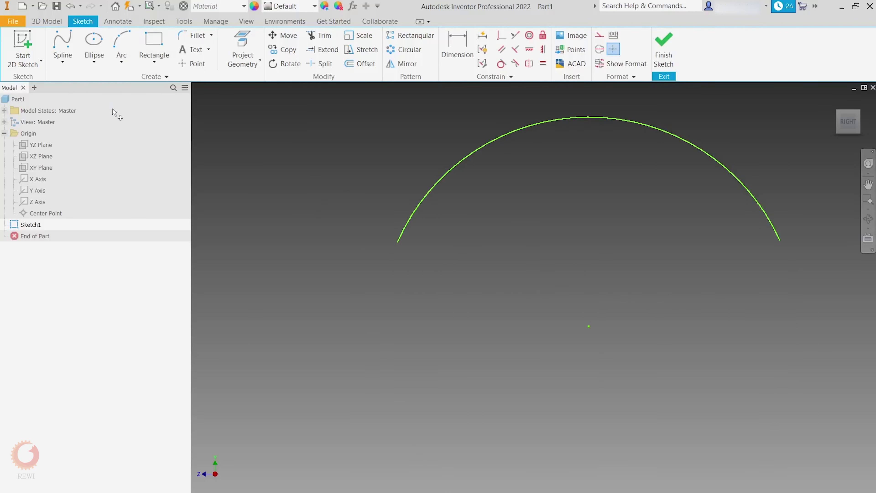
{"action": "scroll", "coordinate": [419, 297], "scroll_direction": "down", "scroll_amount": 5}
{"action": "scroll", "coordinate": [377, 323], "scroll_direction": "up", "scroll_amount": 6}
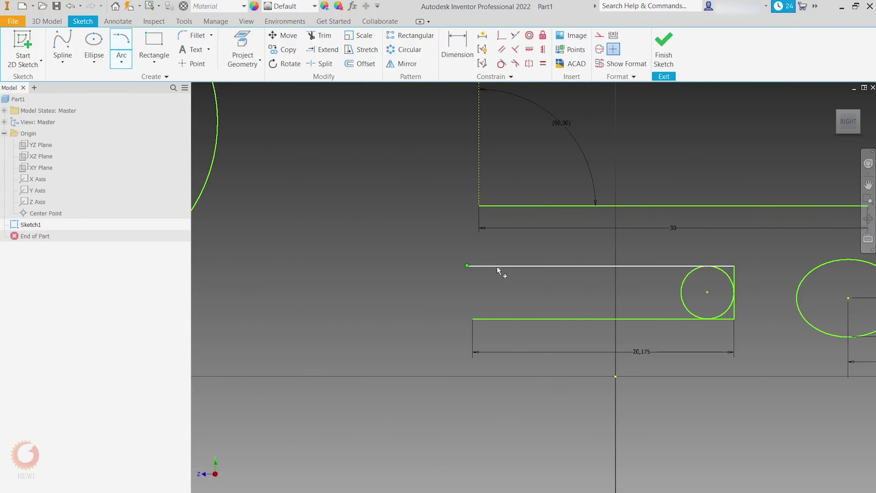
{"action": "left_click", "coordinate": [466, 266]}
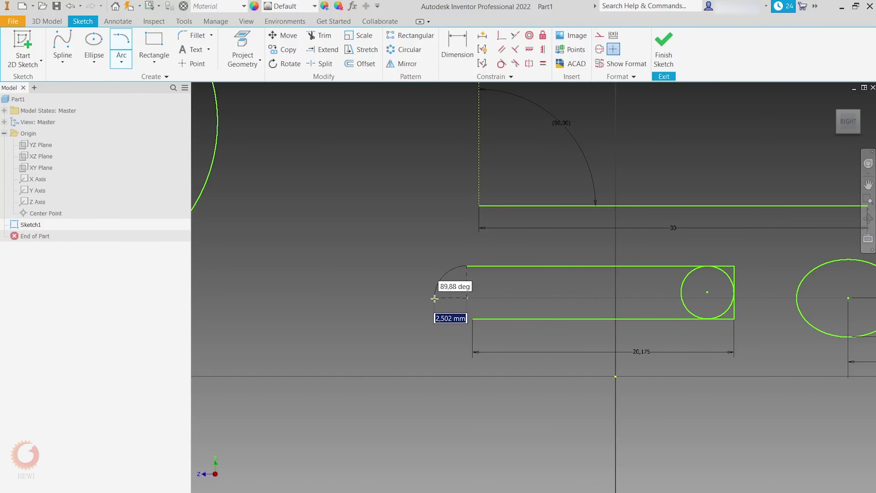
{"action": "left_click", "coordinate": [434, 298]}
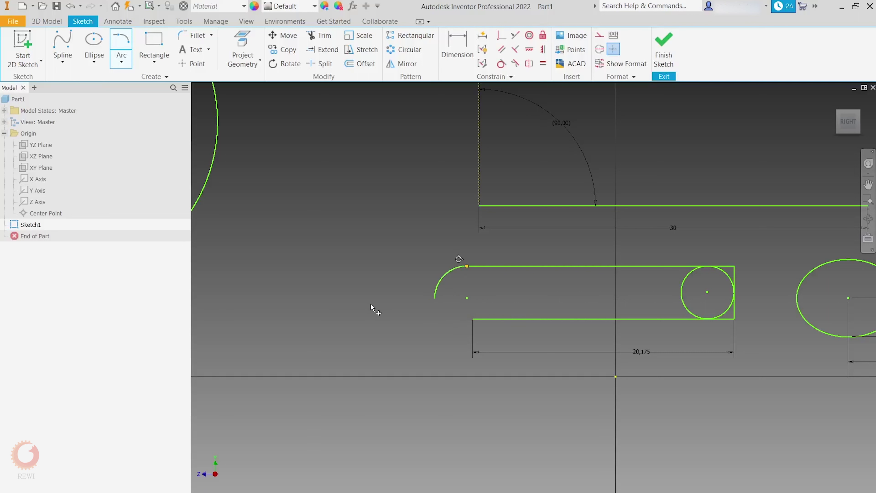
{"action": "right_click", "coordinate": [336, 249]}
{"action": "left_click", "coordinate": [365, 246]}
Step: Draw a large center point arc arching upward in the empty area below the spline
{"action": "left_click", "coordinate": [125, 62]}
{"action": "left_click", "coordinate": [110, 132]}
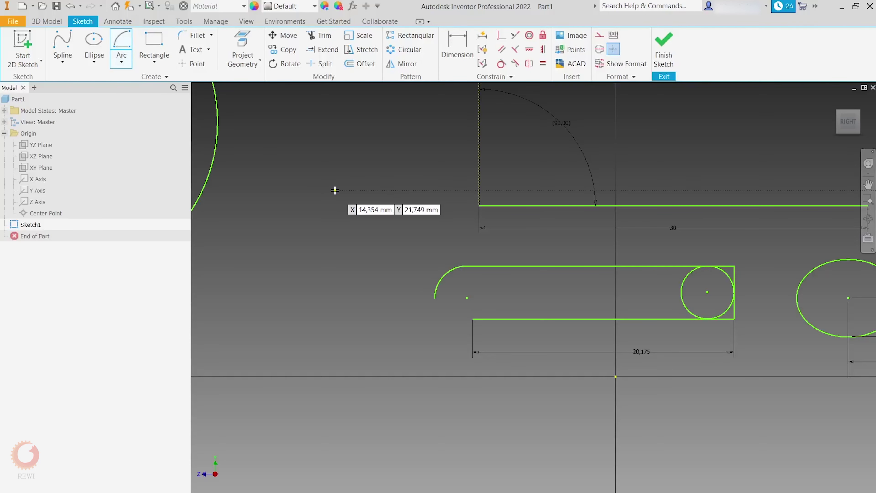
{"action": "middle_click_drag", "start_coordinate": [337, 192], "coordinate": [438, 166]}
{"action": "scroll", "coordinate": [452, 263], "scroll_direction": "up", "scroll_amount": 3}
{"action": "scroll", "coordinate": [449, 239], "scroll_direction": "down", "scroll_amount": 8}
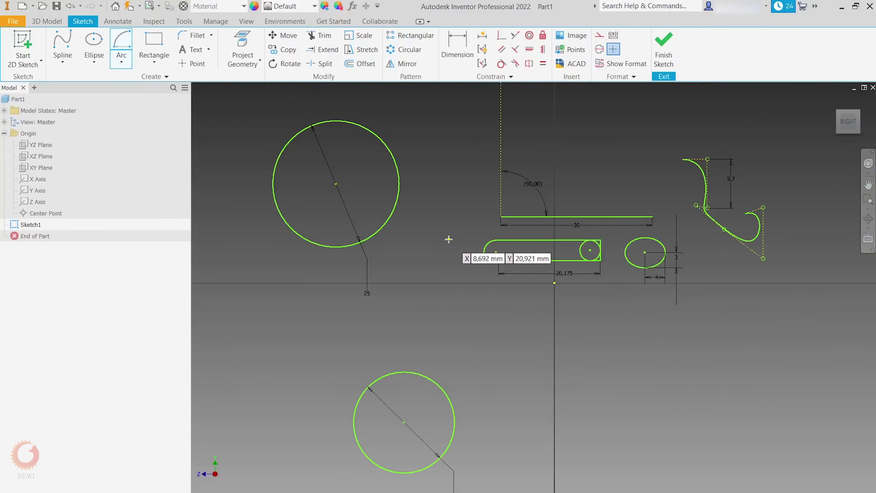
{"action": "middle_click_drag", "start_coordinate": [631, 300], "coordinate": [412, 209]}
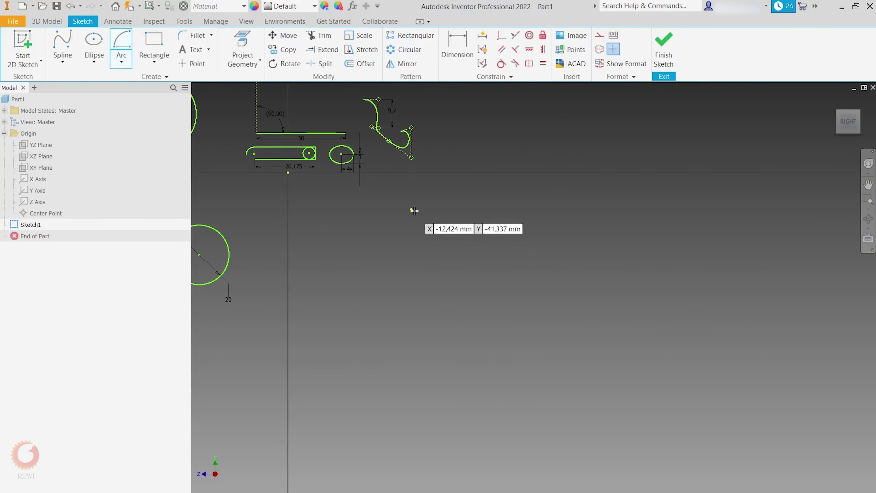
{"action": "left_click", "coordinate": [461, 263]}
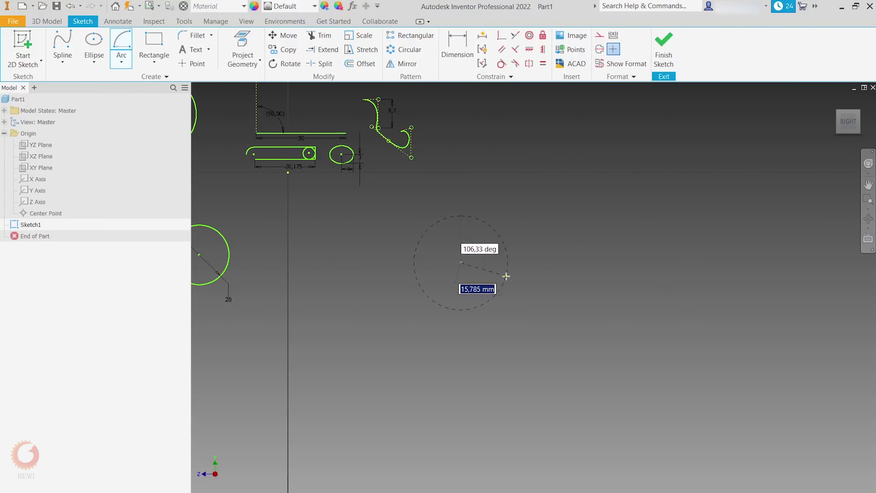
{"action": "left_click", "coordinate": [516, 265]}
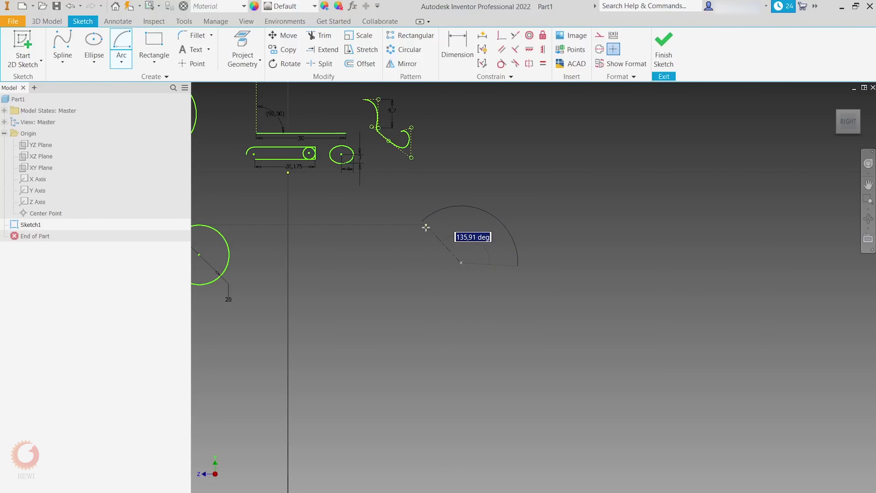
{"action": "left_click", "coordinate": [410, 240]}
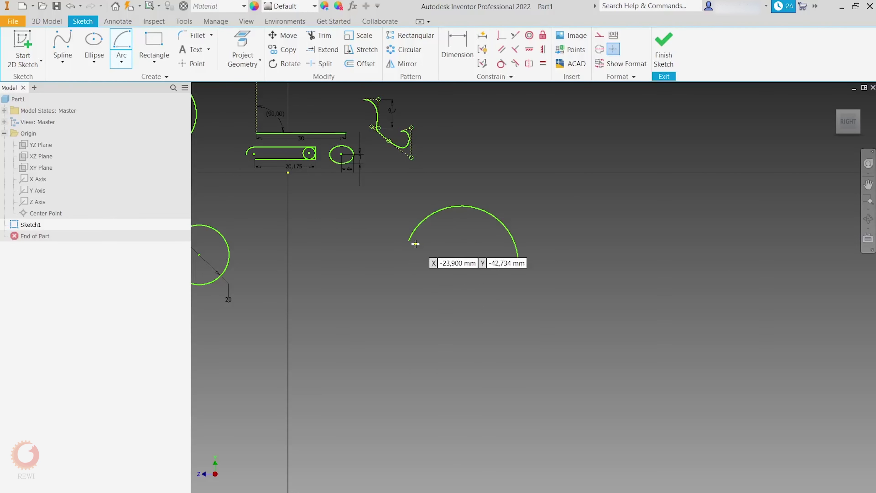
{"action": "right_click", "coordinate": [541, 355]}
{"action": "left_click", "coordinate": [567, 340]}
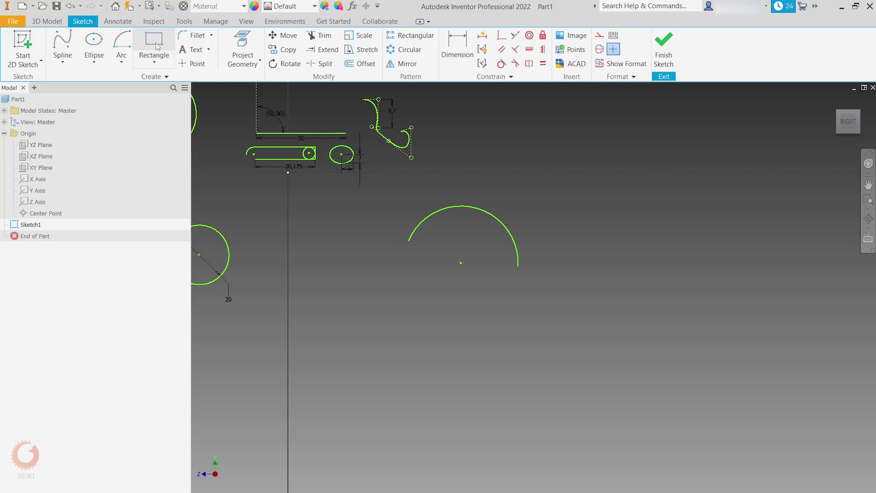
Step: Draw a horizontal two-point rectangle in the empty area beyond the spline and arcs
{"action": "left_click", "coordinate": [160, 63]}
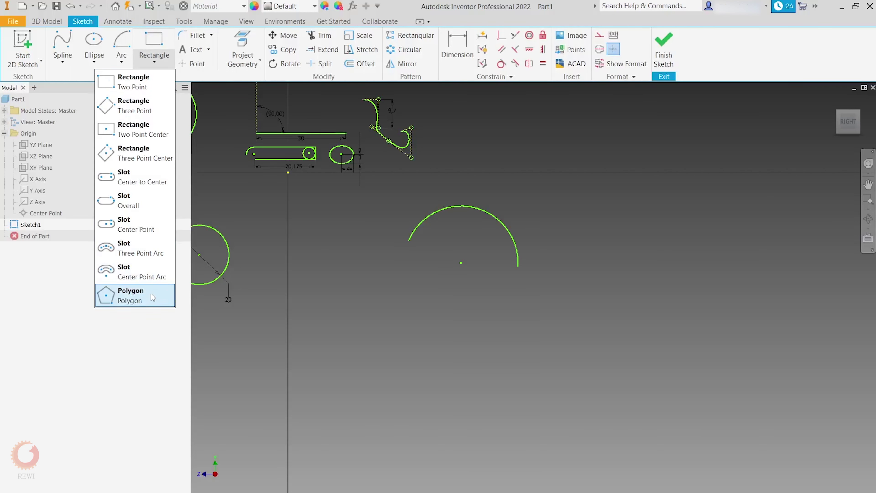
{"action": "left_click", "coordinate": [141, 85]}
{"action": "mouse_move", "coordinate": [622, 171]}
{"action": "middle_mouse_down"}
{"action": "mouse_move", "coordinate": [601, 200]}
{"action": "mouse_move", "coordinate": [476, 303]}
{"action": "middle_mouse_up"}
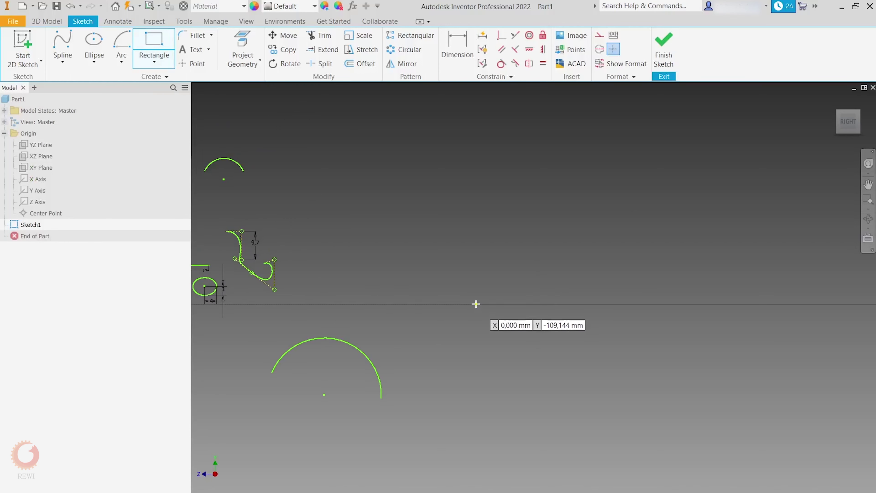
{"action": "left_click", "coordinate": [438, 184]}
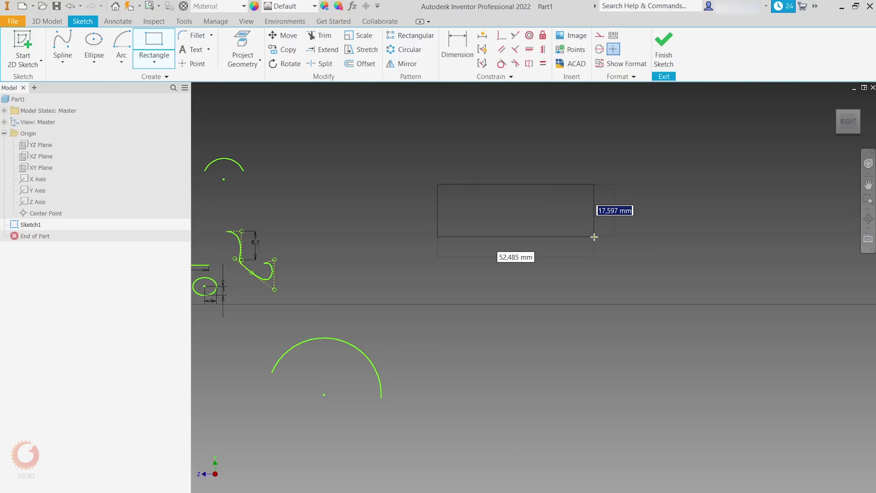
{"action": "left_click", "coordinate": [550, 235]}
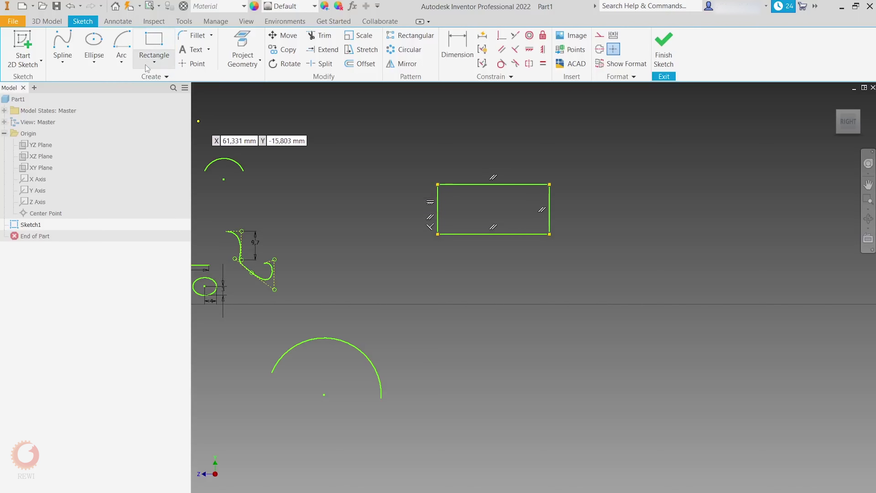
Step: Draw a second two-point rectangle directly below the first one, 40 mm wide and 10 mm high
{"action": "left_click", "coordinate": [153, 49]}
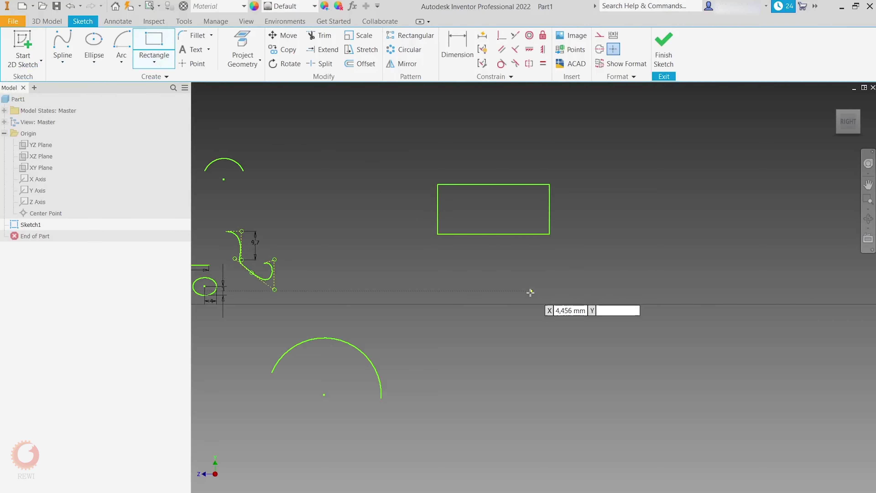
{"action": "left_click", "coordinate": [443, 260]}
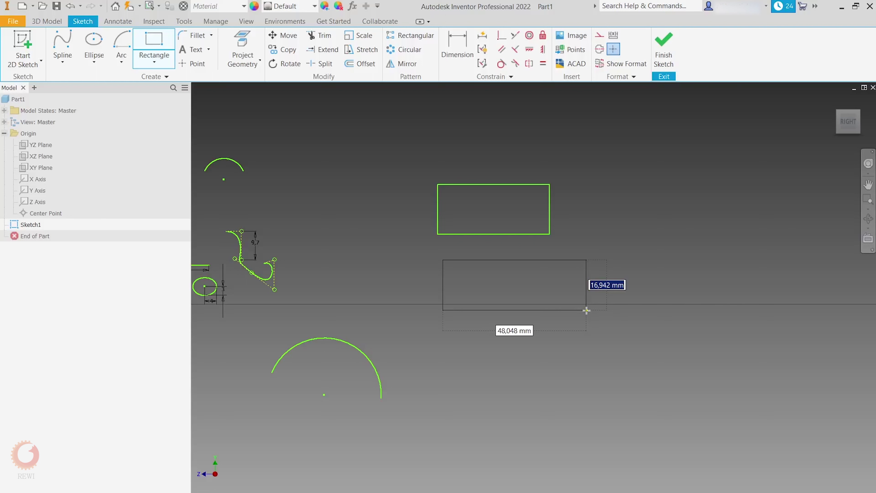
{"action": "type", "text": "10"}
{"action": "key", "text": "Tab"}
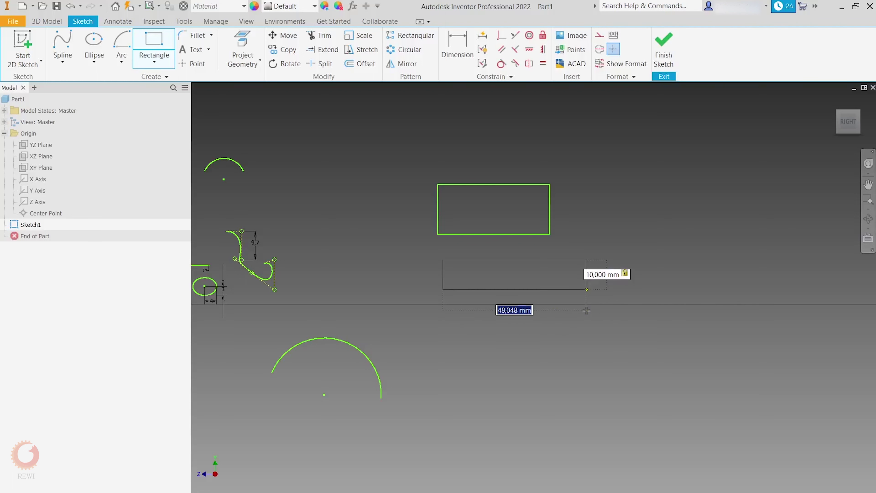
{"action": "type", "text": "40"}
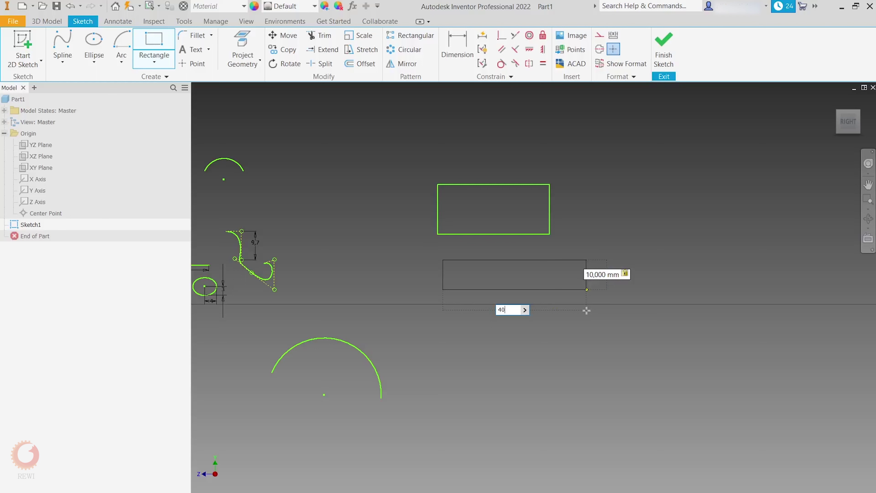
{"action": "key", "text": "Tab"}
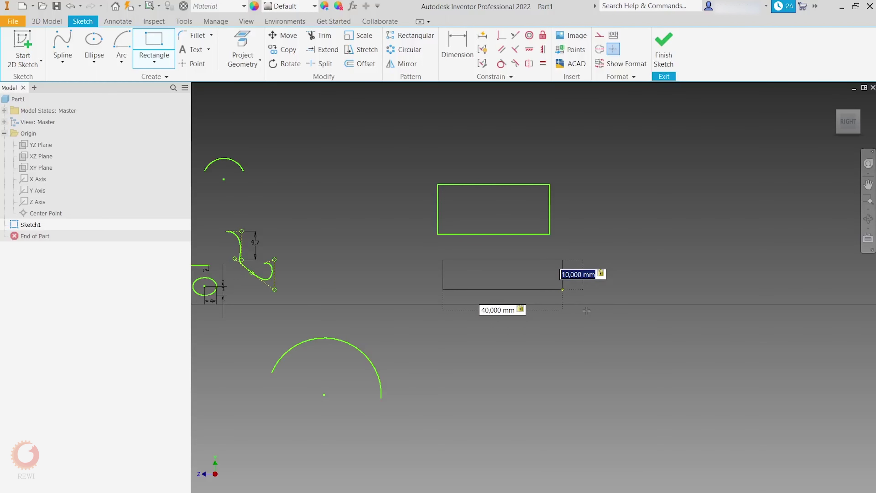
{"action": "key", "text": "Return"}
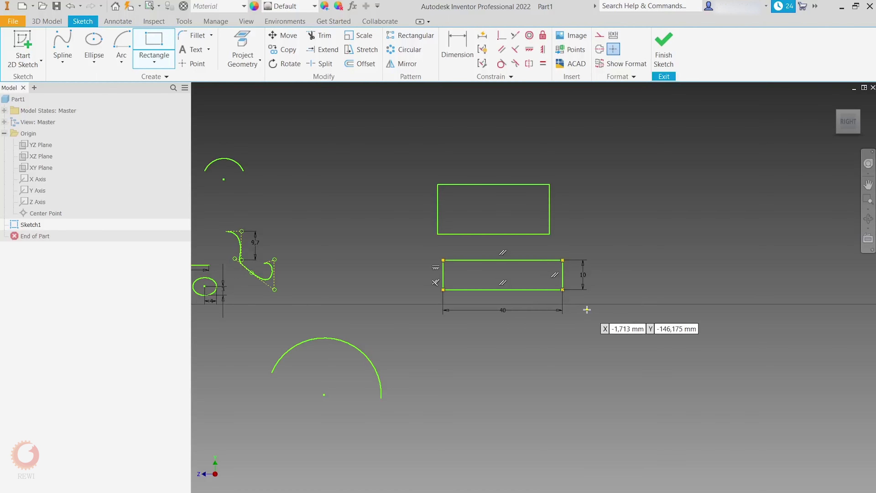
Step: Draw a tilted three-point rectangle beyond the upper horizontal rectangle, with its long sides about 48° from vertical
{"action": "left_click", "coordinate": [165, 62]}
{"action": "left_click", "coordinate": [138, 107]}
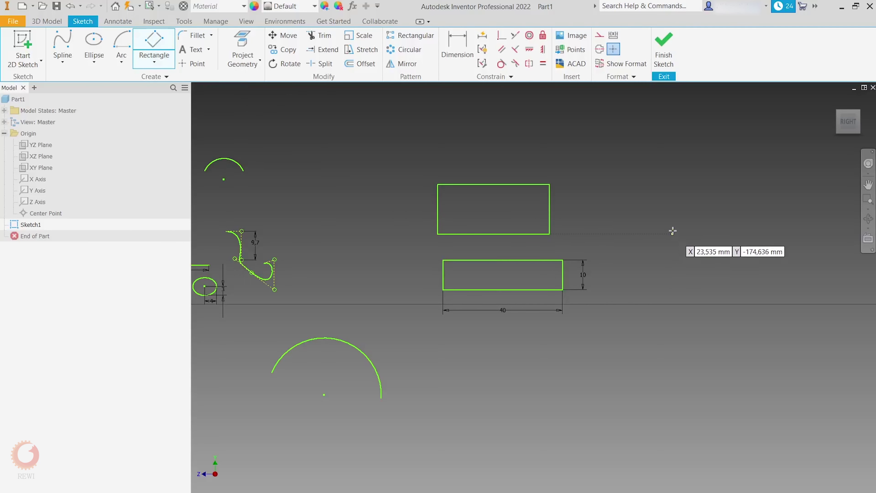
{"action": "middle_click_drag", "start_coordinate": [628, 229], "coordinate": [603, 268]}
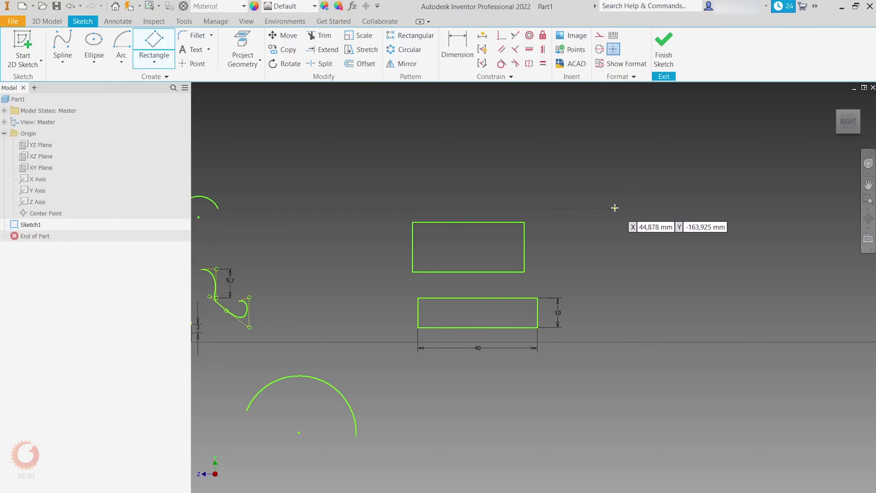
{"action": "left_click", "coordinate": [600, 200]}
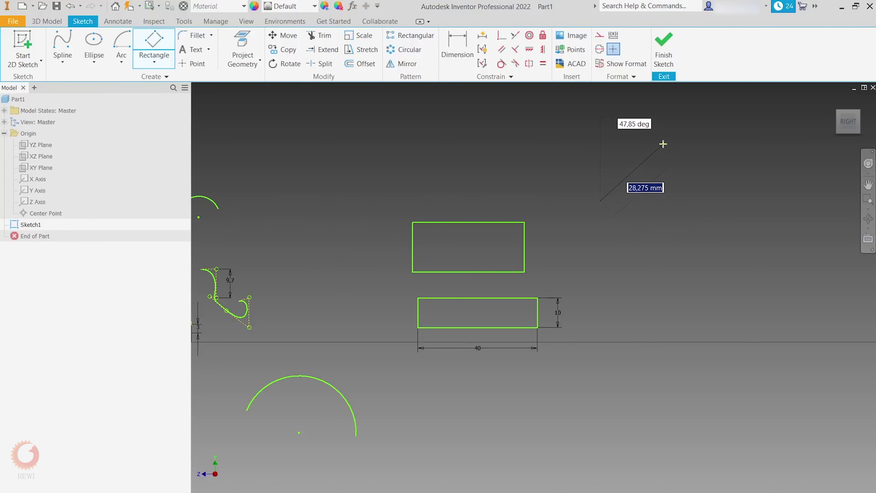
{"action": "left_click", "coordinate": [669, 137]}
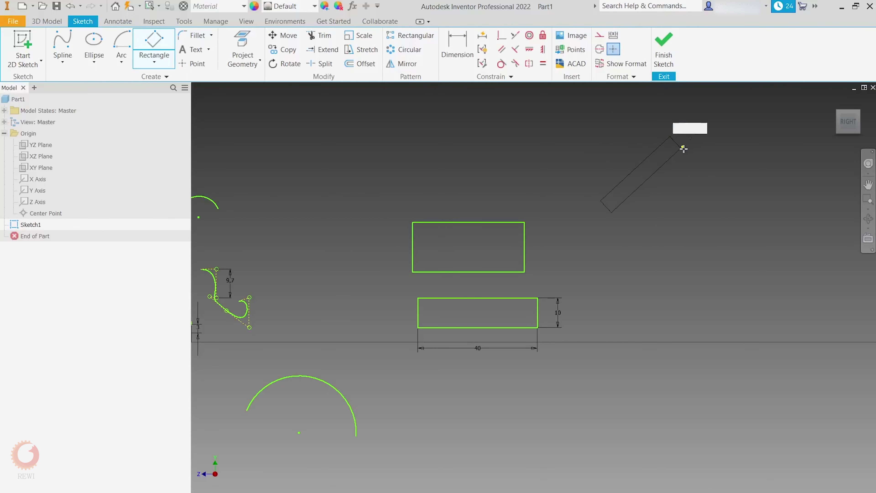
{"action": "left_click", "coordinate": [714, 182]}
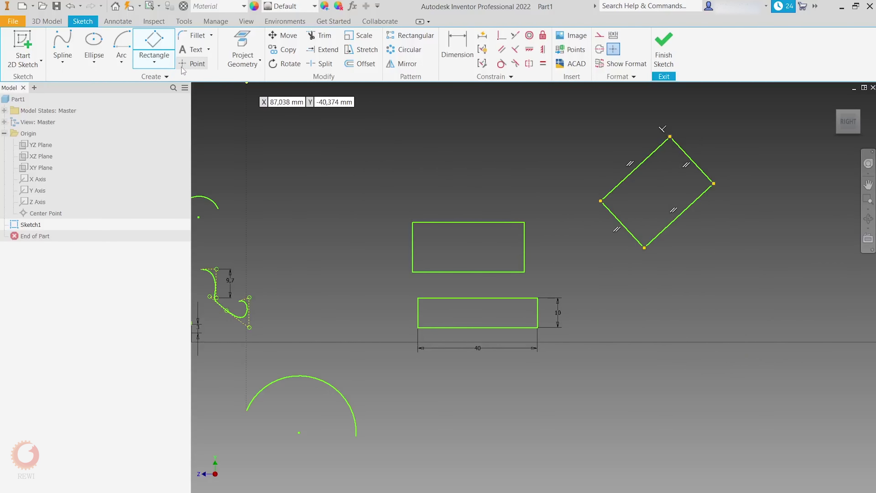
Step: Draw a two-point center rectangle 40 mm wide and 30 mm high in the empty area below the tilted rectangle
{"action": "left_click", "coordinate": [154, 61]}
{"action": "left_click", "coordinate": [154, 130]}
{"action": "middle_click_drag", "start_coordinate": [632, 263], "coordinate": [497, 196]}
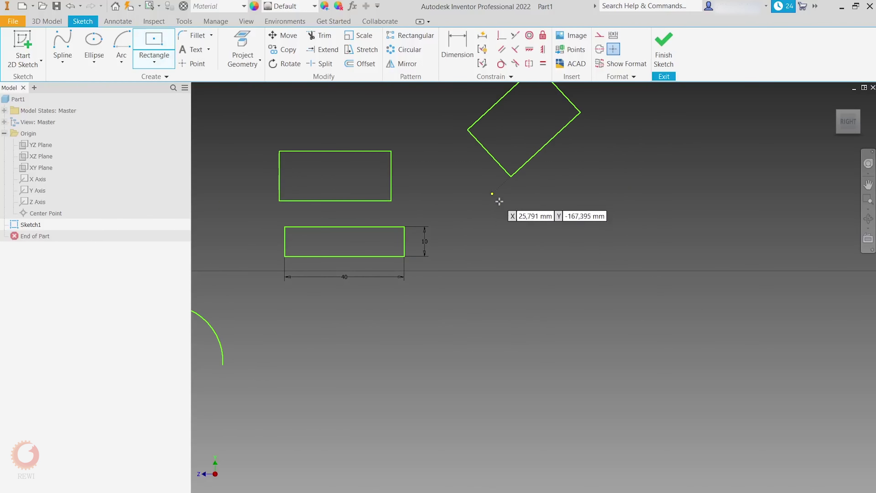
{"action": "left_click", "coordinate": [605, 241]}
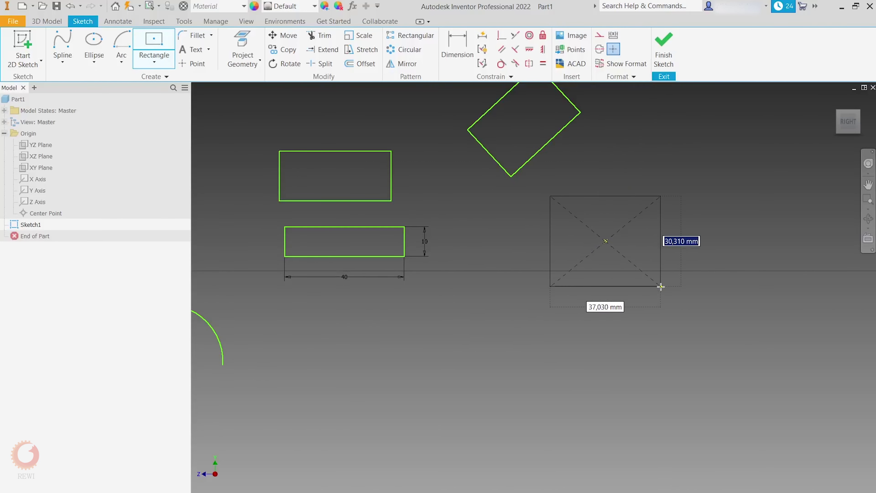
{"action": "type", "text": "30"}
{"action": "key", "text": "Tab"}
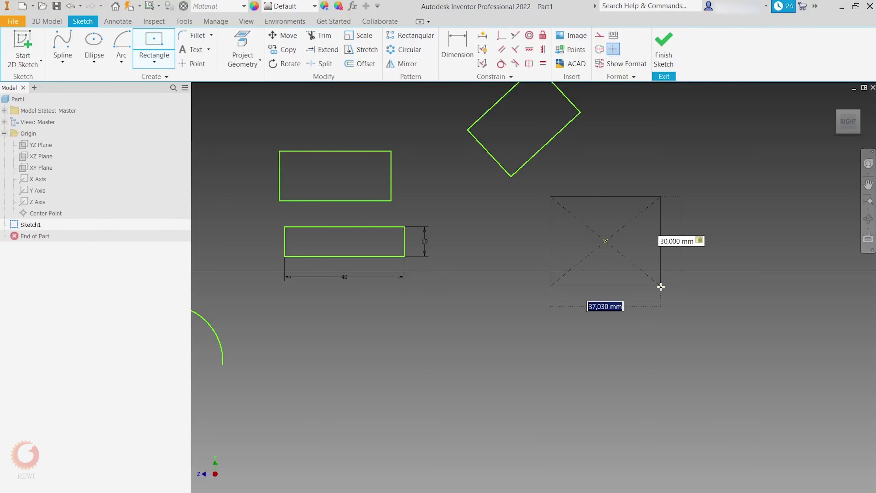
{"action": "type", "text": "40"}
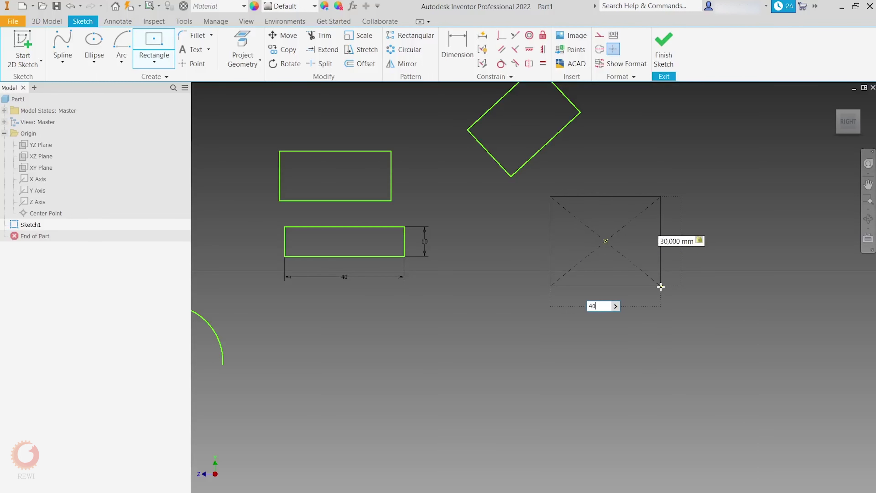
{"action": "key", "text": "Return"}
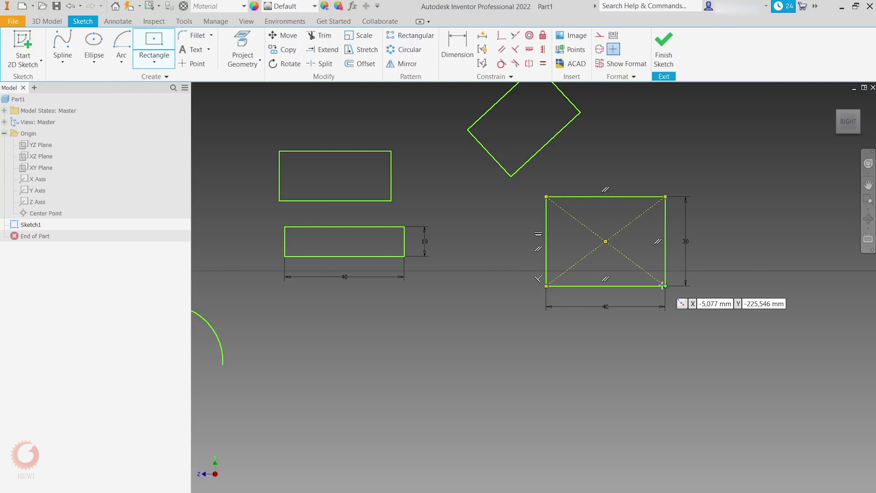
Step: Draw a horizontal three-point center rectangle about 70 mm long and 26 mm high below the existing horizontal rectangles
{"action": "left_click", "coordinate": [157, 58]}
{"action": "left_click", "coordinate": [155, 61]}
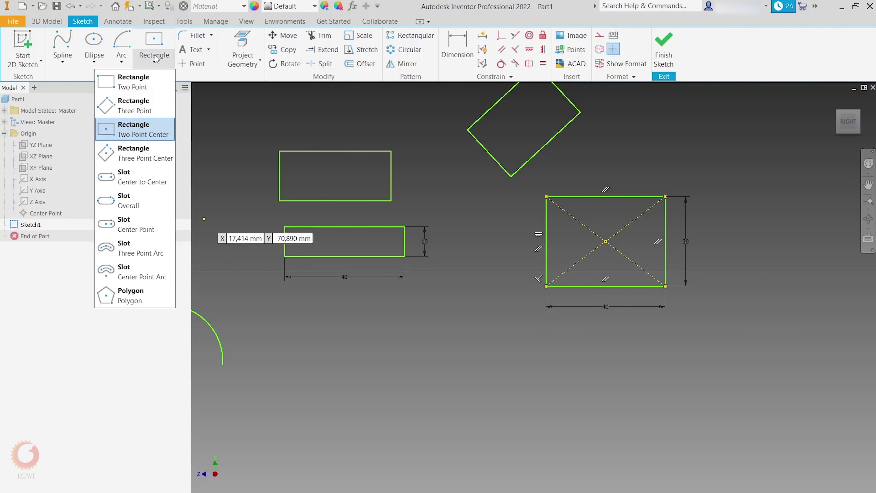
{"action": "left_click", "coordinate": [148, 158]}
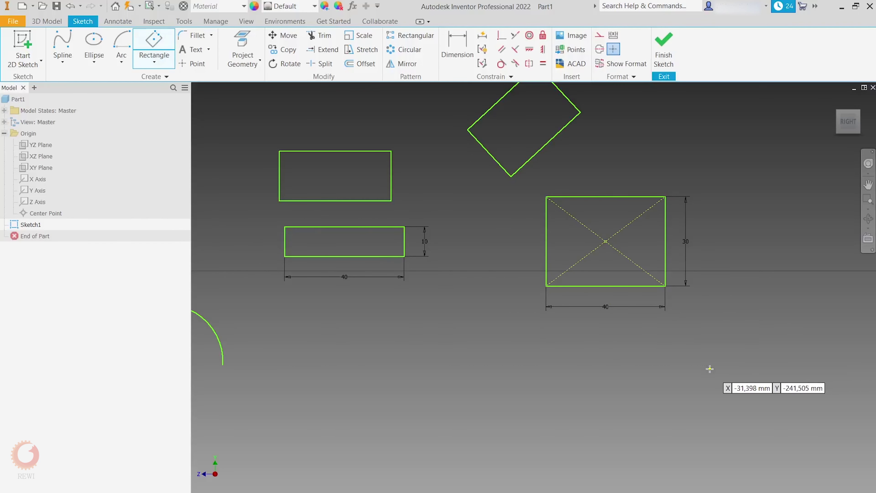
{"action": "left_click", "coordinate": [483, 368]}
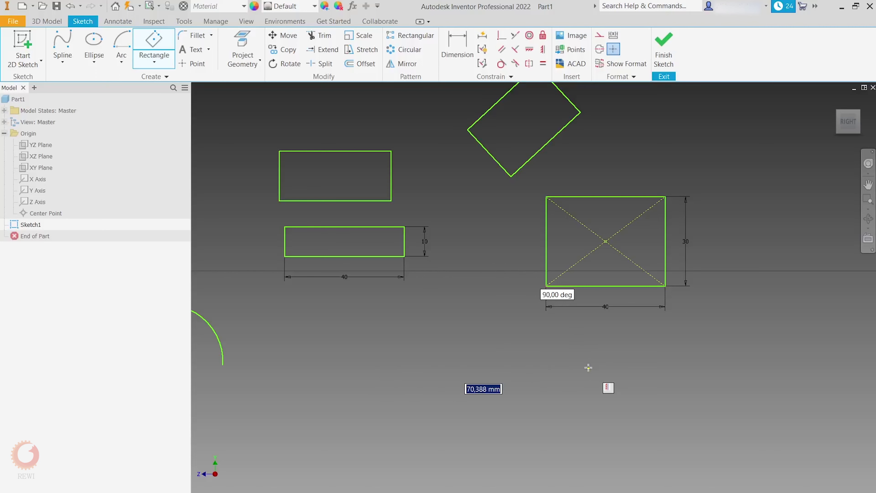
{"action": "left_click", "coordinate": [588, 367]}
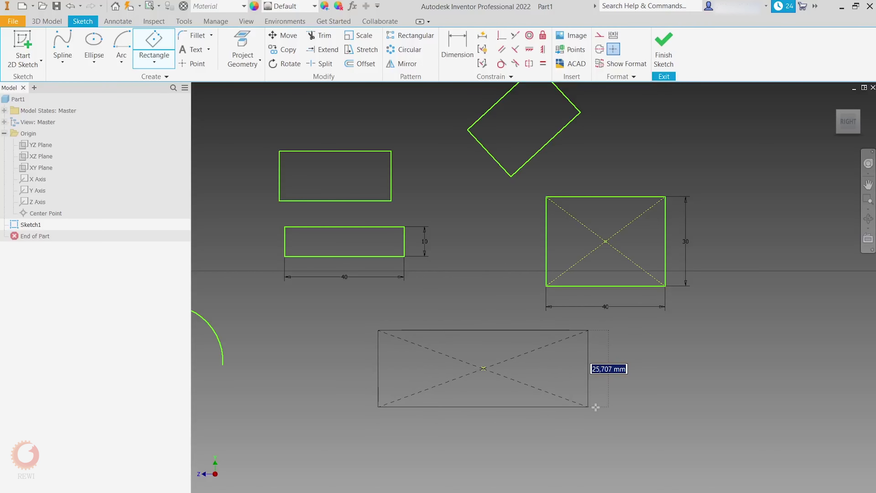
{"action": "left_click", "coordinate": [595, 407]}
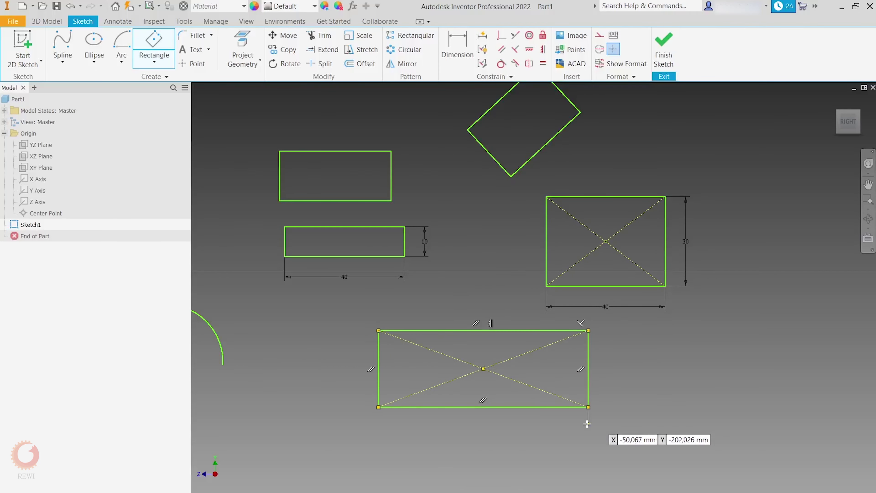
Step: Draw a large diagonally tilted three-point center rectangle in the empty area beyond the horizontal center rectangles
{"action": "left_click", "coordinate": [163, 67]}
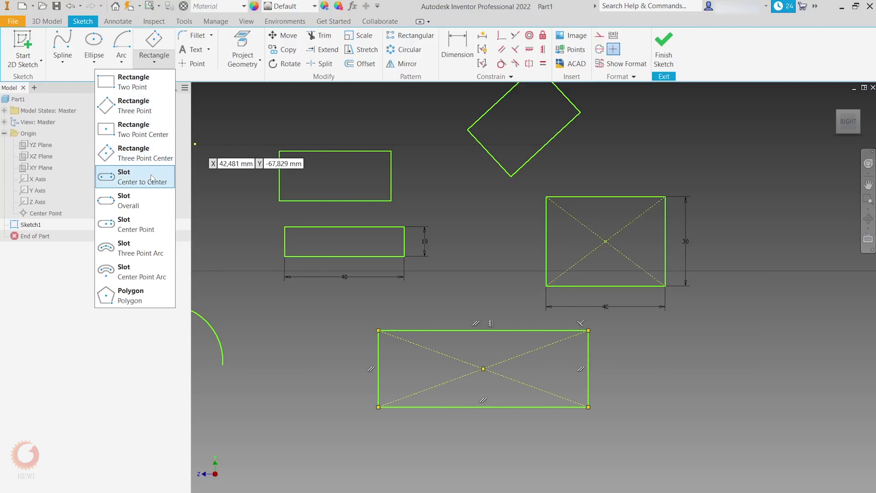
{"action": "left_click", "coordinate": [145, 153]}
{"action": "middle_click_drag", "start_coordinate": [664, 361], "coordinate": [435, 337]}
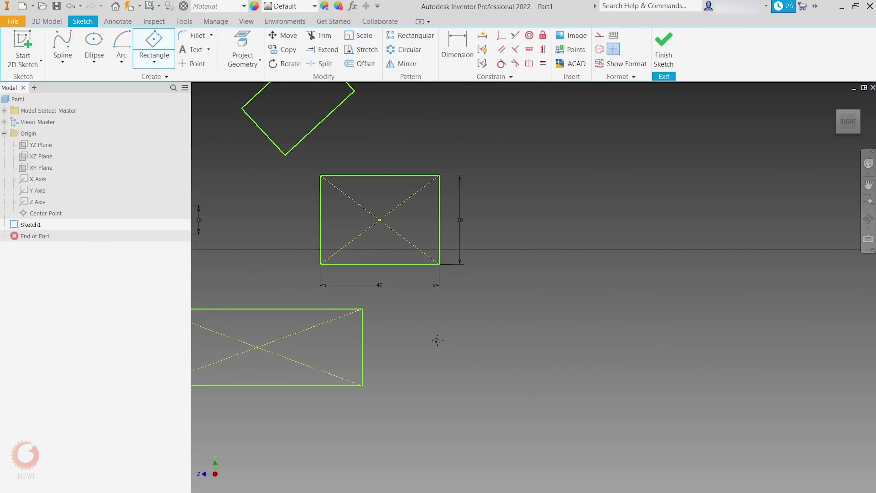
{"action": "left_click", "coordinate": [544, 367]}
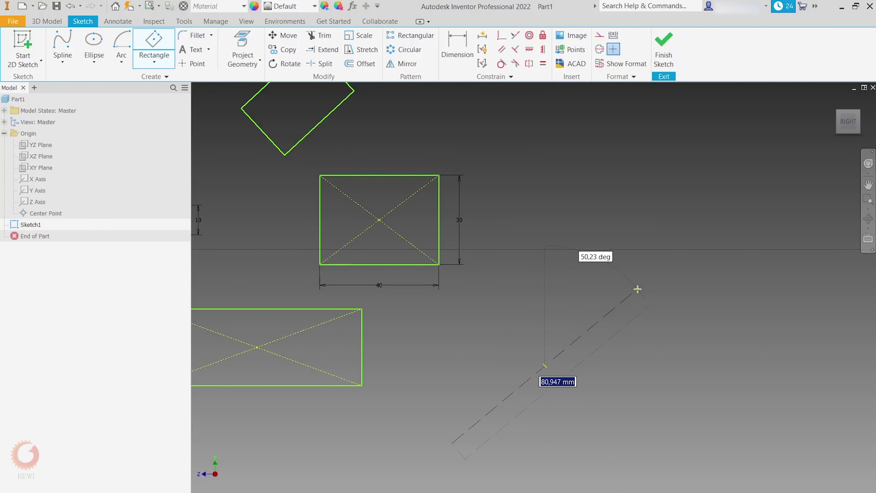
{"action": "left_click", "coordinate": [627, 293]}
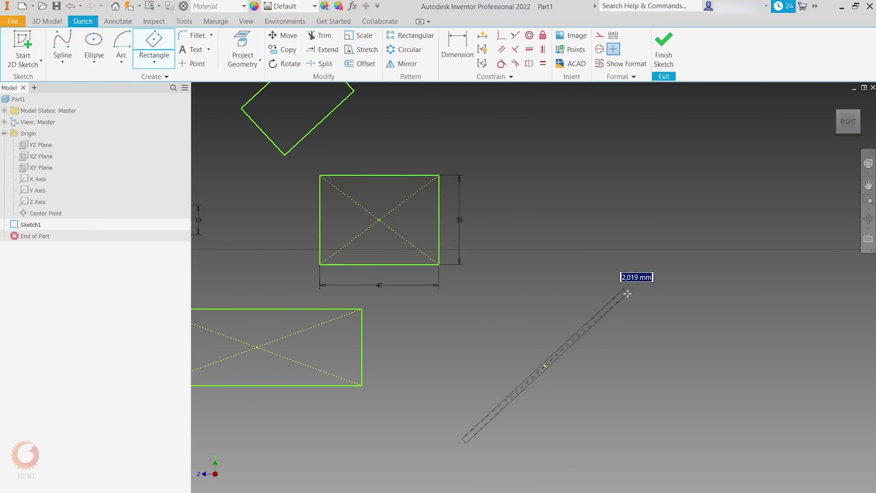
{"action": "left_click", "coordinate": [658, 340]}
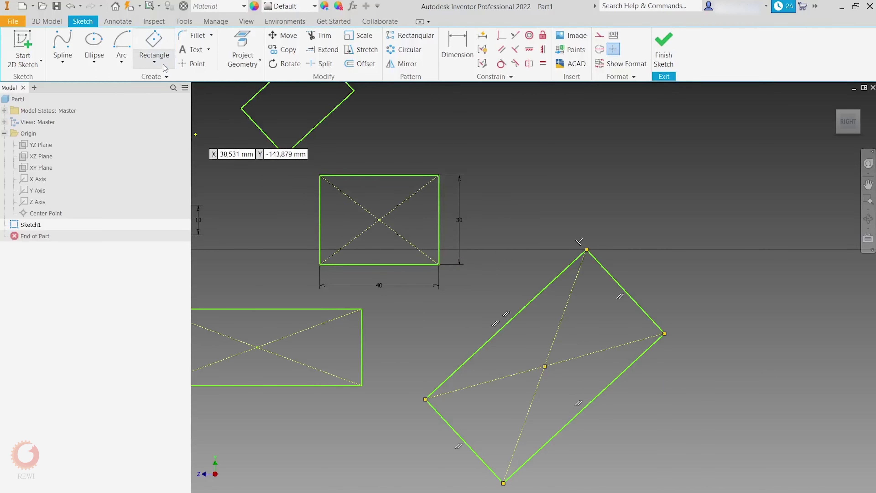
Step: Draw a horizontal center-to-center slot below the large arc, with centers about 78 mm apart and a width of 30 mm
{"action": "left_click", "coordinate": [155, 62]}
{"action": "left_click", "coordinate": [145, 183]}
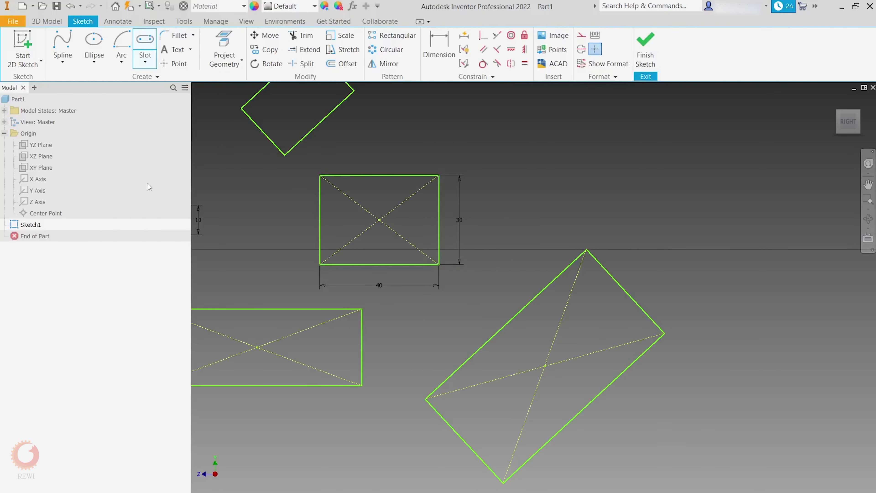
{"action": "scroll", "coordinate": [520, 258], "scroll_direction": "up", "scroll_amount": 2}
{"action": "scroll", "coordinate": [520, 259], "scroll_direction": "down", "scroll_amount": 5}
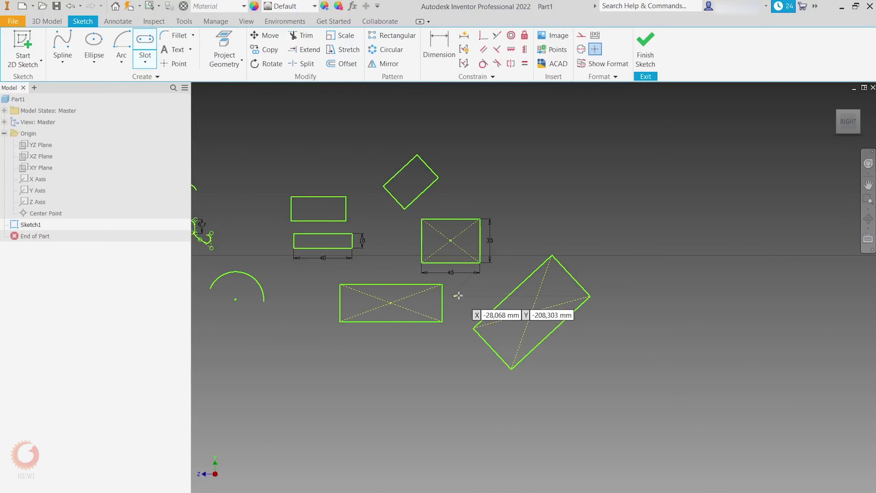
{"action": "middle_click_drag", "start_coordinate": [409, 364], "coordinate": [473, 266]}
{"action": "left_click", "coordinate": [331, 350]}
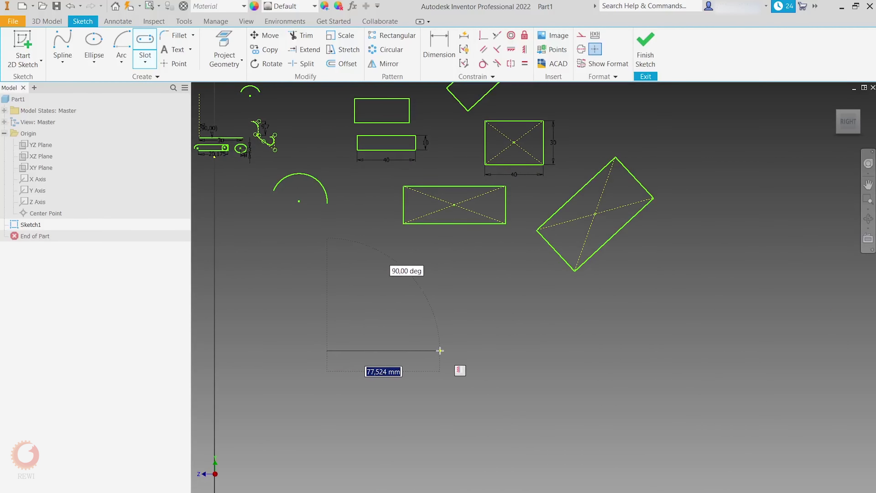
{"action": "left_click", "coordinate": [440, 350]}
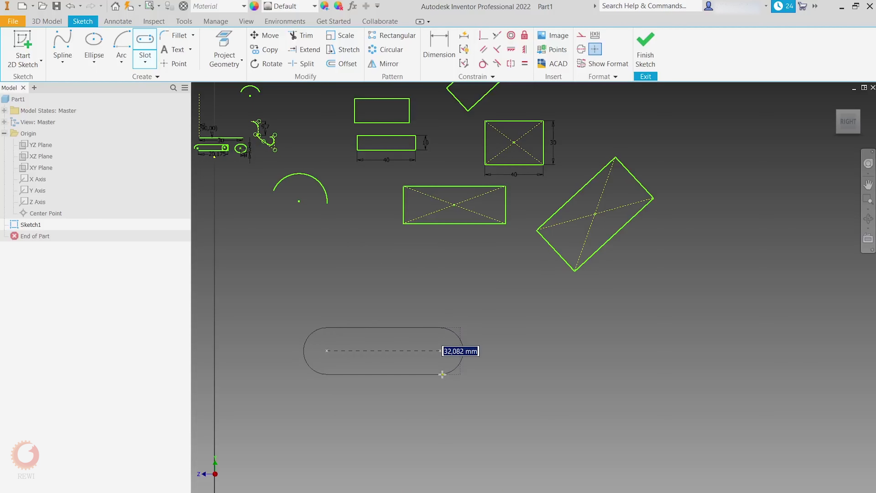
{"action": "type", "text": "30"}
{"action": "key", "text": "Return"}
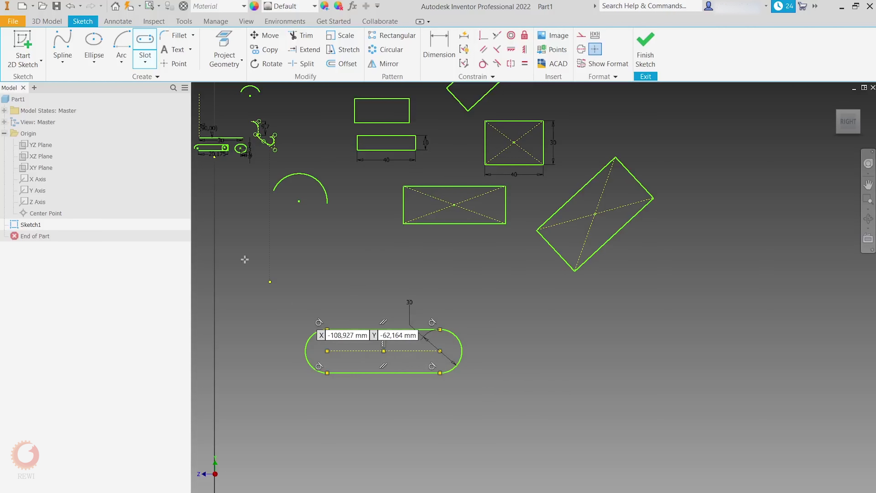
Step: Draw an upward-arching three-point arc slot beside the straight slot, with end centers about 89 mm apart and about 24 mm wide
{"action": "left_click", "coordinate": [145, 61]}
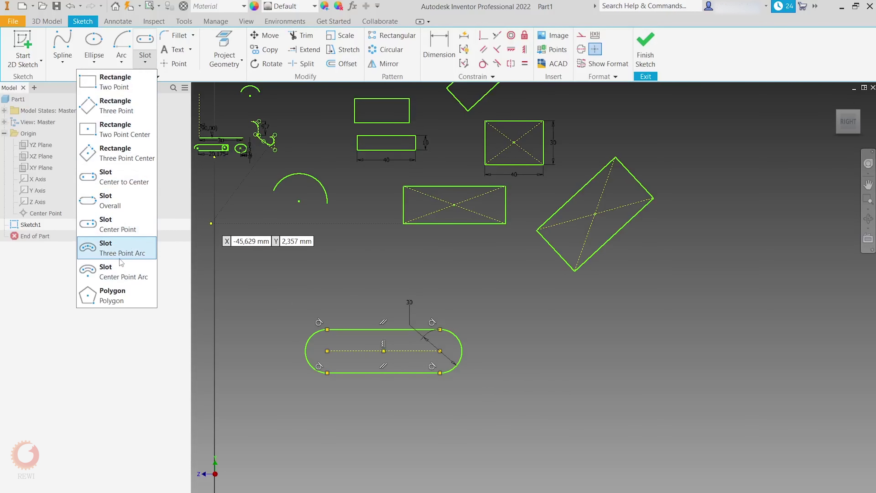
{"action": "left_click", "coordinate": [128, 254]}
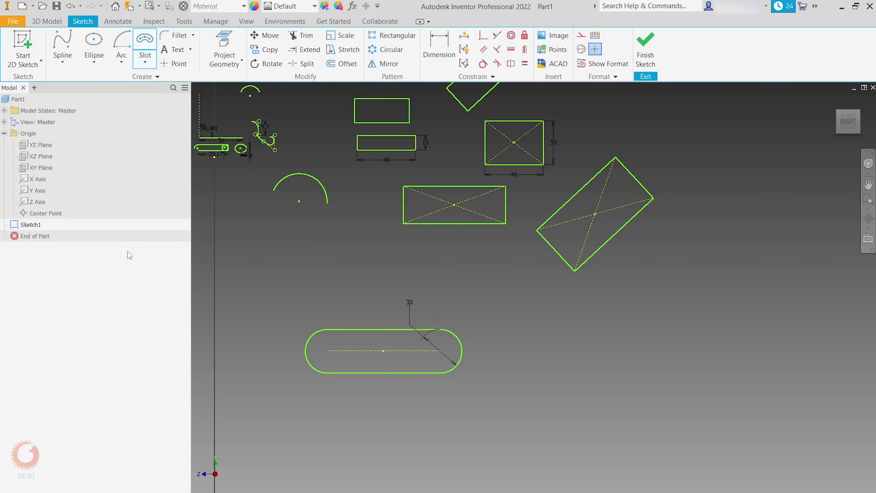
{"action": "left_click", "coordinate": [590, 347]}
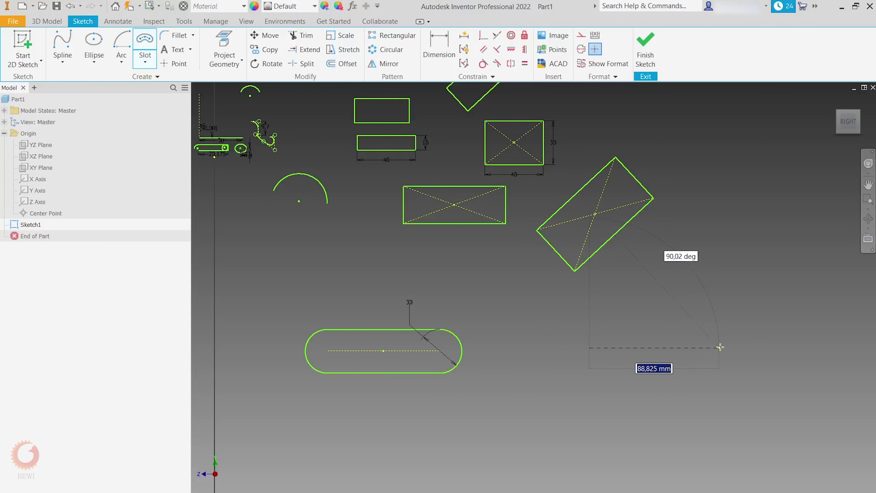
{"action": "left_click", "coordinate": [719, 347]}
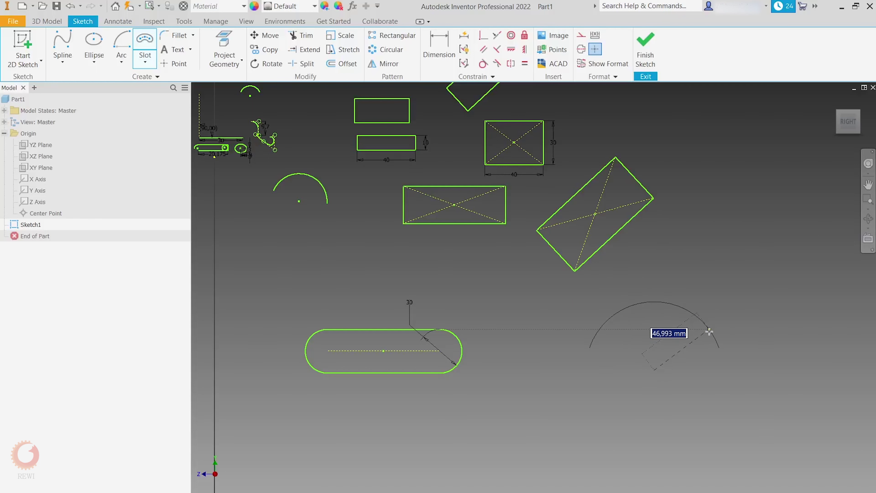
{"action": "left_click", "coordinate": [703, 326]}
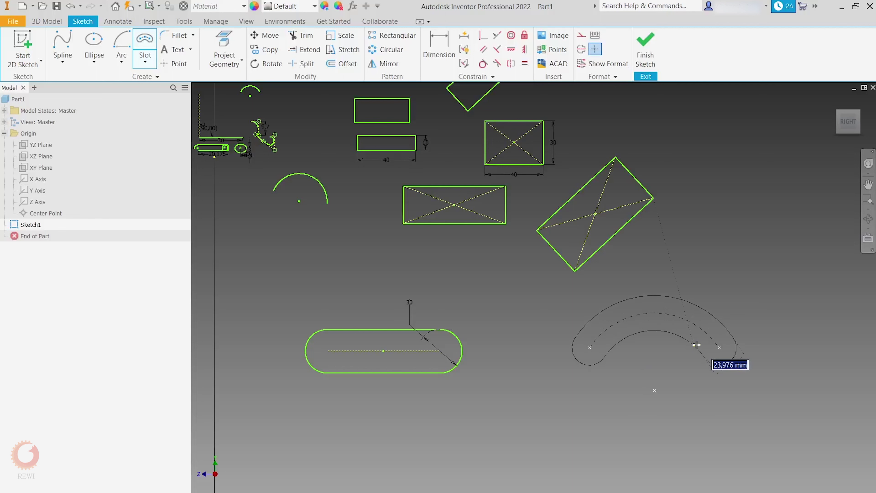
{"action": "left_click", "coordinate": [696, 345]}
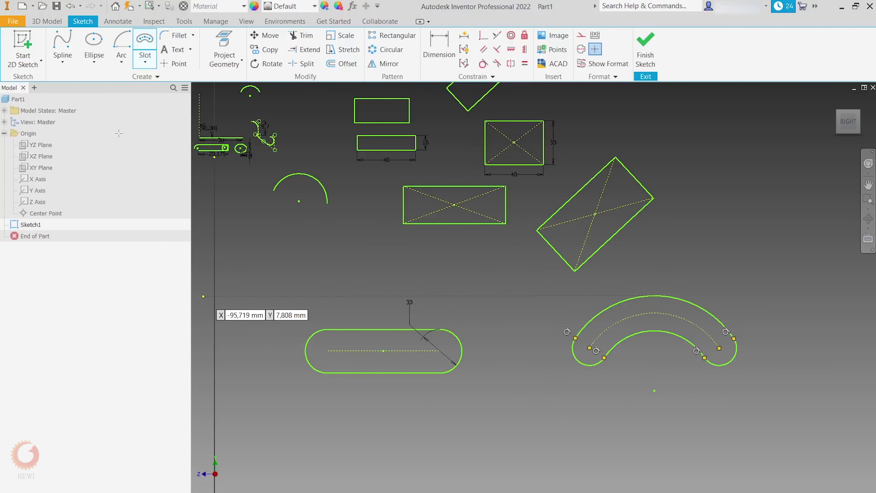
Step: Draw an eight-sided polygon in the empty area beyond the large tilted rectangle and shift it slightly
{"action": "left_click", "coordinate": [144, 62]}
{"action": "left_click", "coordinate": [119, 299]}
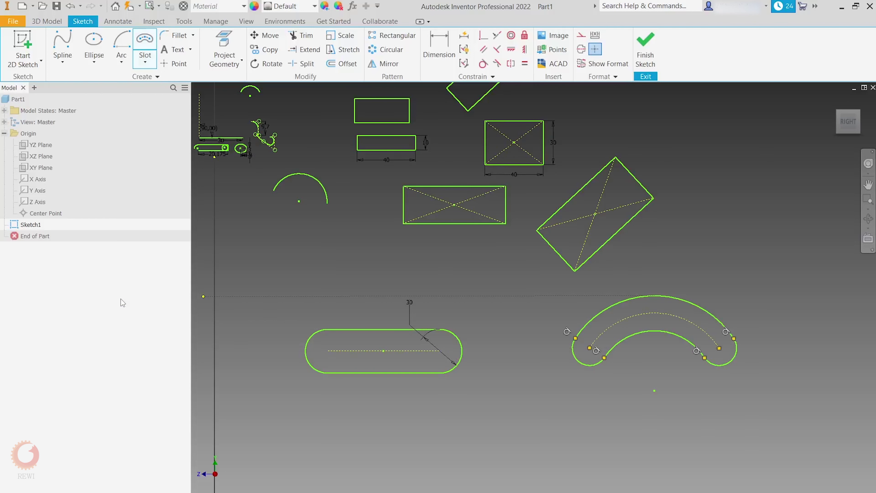
{"action": "middle_click_drag", "start_coordinate": [728, 252], "coordinate": [509, 313]}
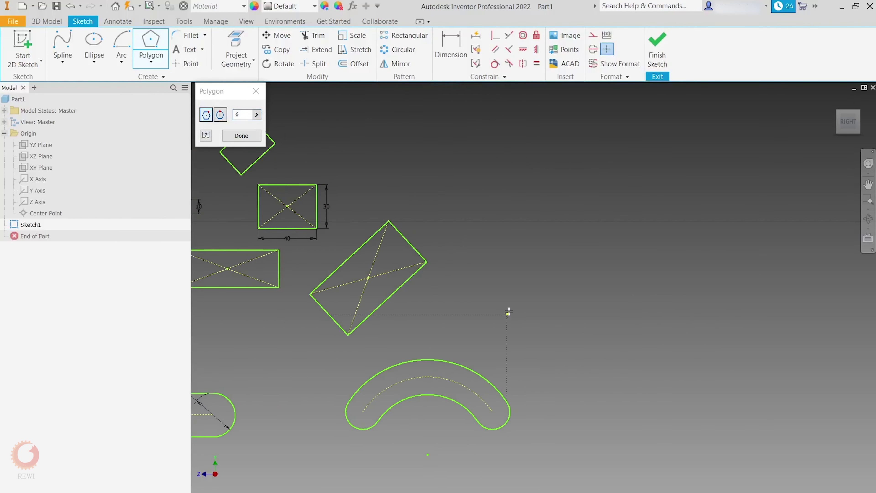
{"action": "left_click", "coordinate": [599, 253]}
{"action": "left_click", "coordinate": [552, 238]}
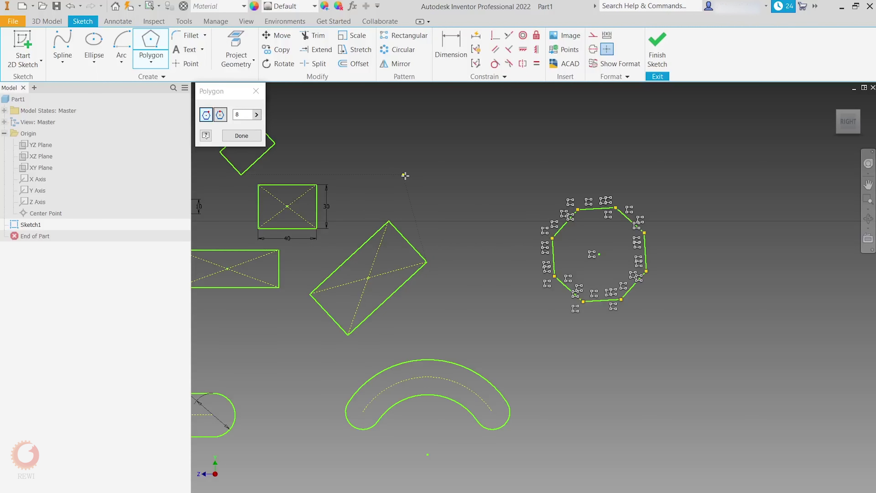
{"action": "left_click", "coordinate": [224, 136]}
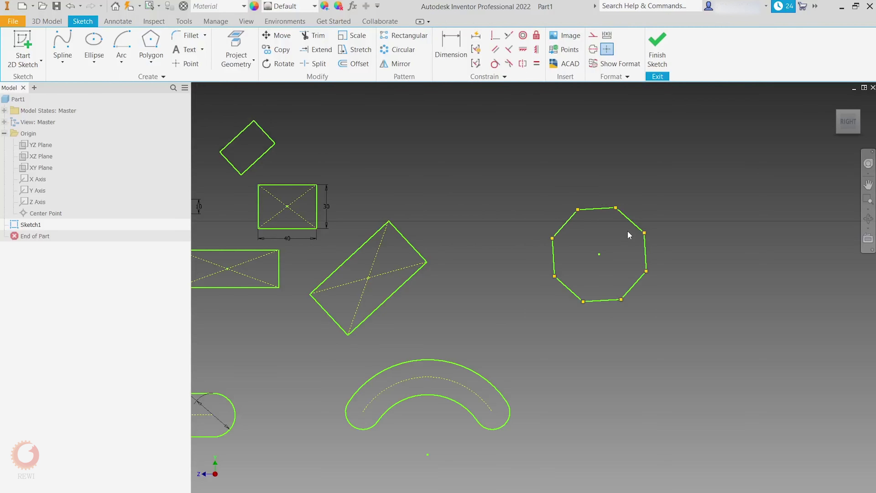
{"action": "left_click_drag", "start_coordinate": [634, 227], "coordinate": [640, 241]}
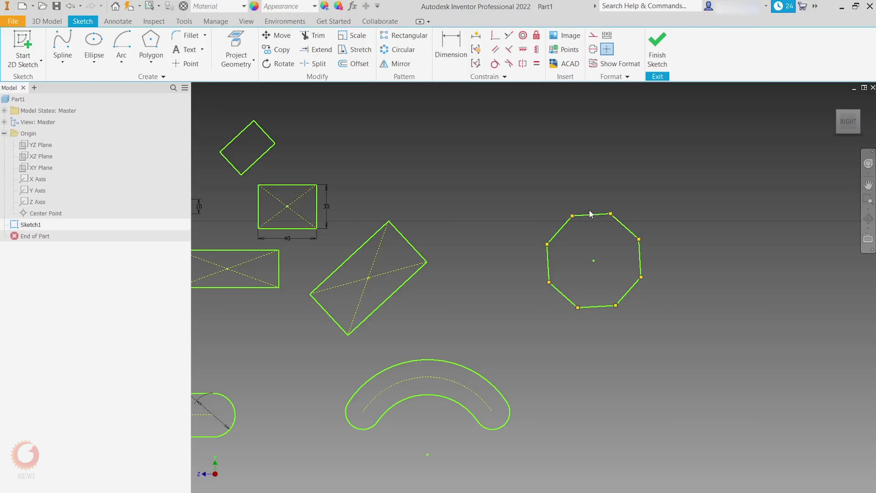
Step: Add an aligned dimension of 25 mm to the octagon's lower-left side
{"action": "right_click", "coordinate": [517, 150]}
{"action": "left_click", "coordinate": [498, 167]}
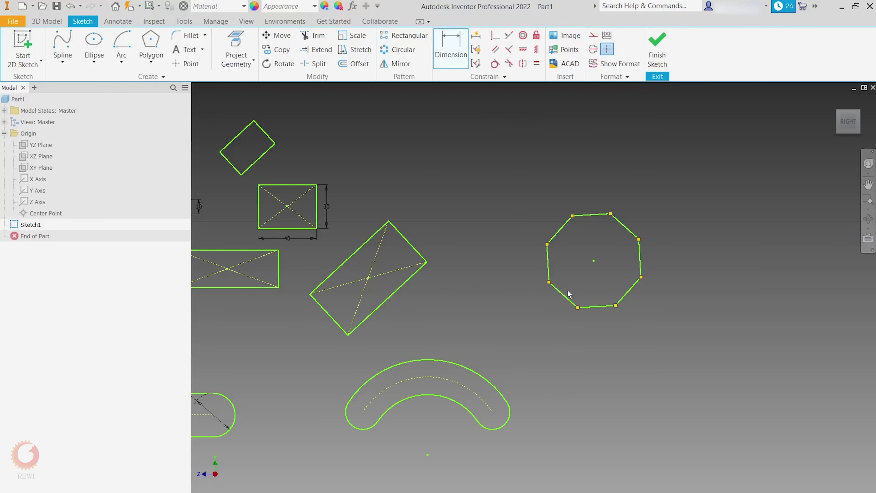
{"action": "left_click", "coordinate": [571, 304]}
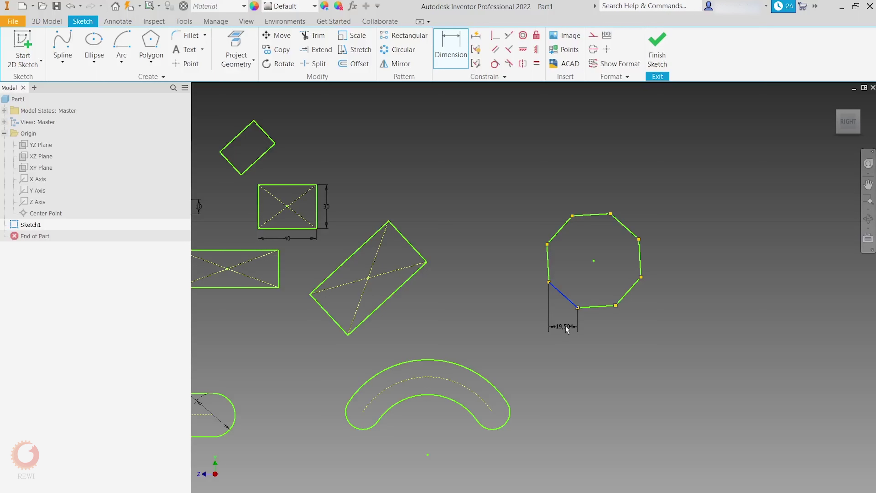
{"action": "key", "text": "Escape"}
{"action": "right_click", "coordinate": [550, 315]}
{"action": "left_click", "coordinate": [553, 360]}
{"action": "left_click", "coordinate": [552, 317]}
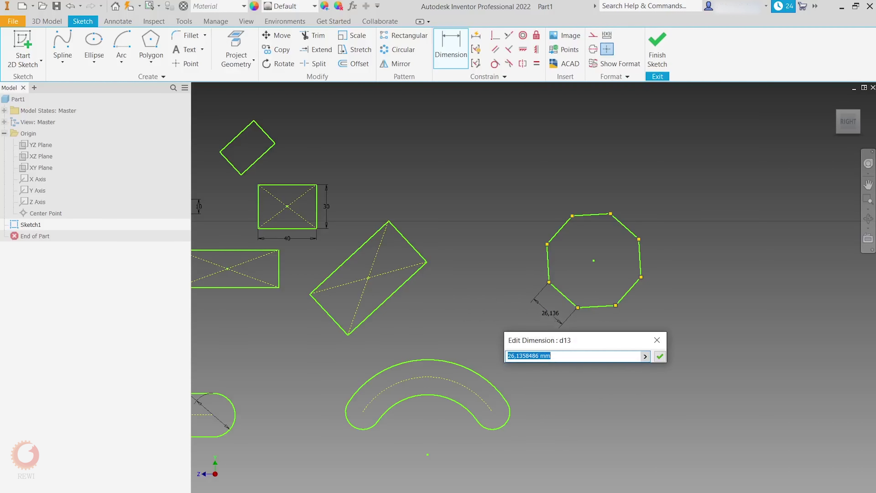
{"action": "type", "text": "25"}
{"action": "key", "text": "Return"}
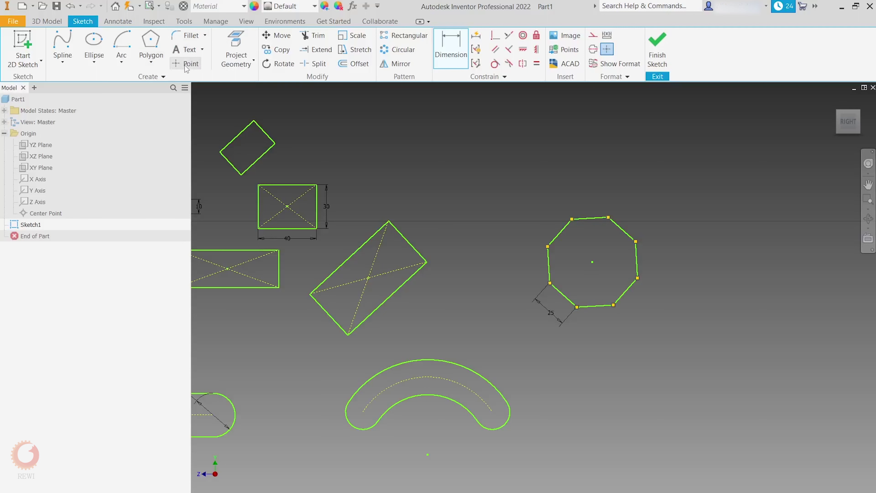
Step: Fillet the upper-left corner of the 40 × 30 mm rectangle with a 5 mm radius
{"action": "left_click", "coordinate": [205, 36]}
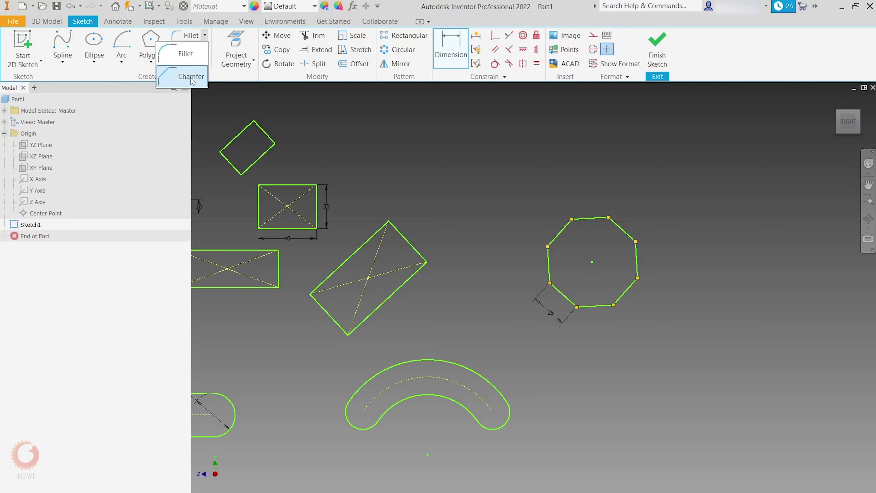
{"action": "left_click", "coordinate": [192, 61]}
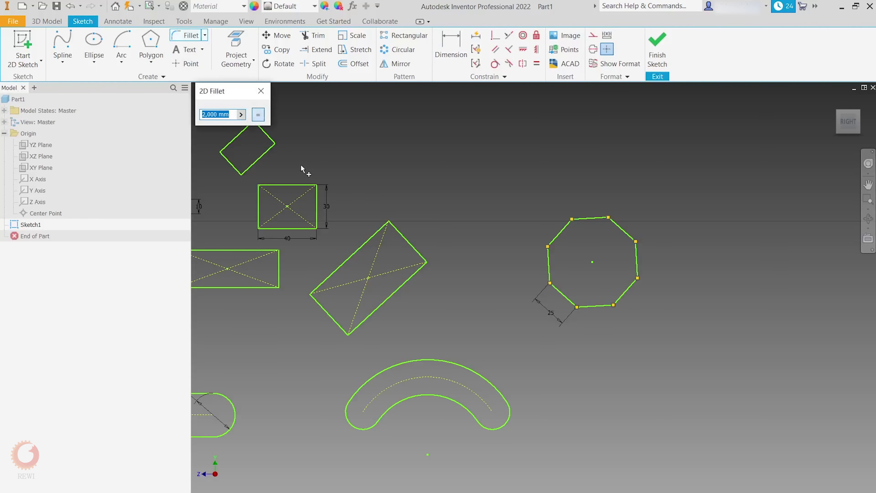
{"action": "middle_click_drag", "start_coordinate": [304, 198], "coordinate": [399, 207]}
{"action": "scroll", "coordinate": [399, 208], "scroll_direction": "down", "scroll_amount": 4}
{"action": "scroll", "coordinate": [366, 194], "scroll_direction": "up", "scroll_amount": 10}
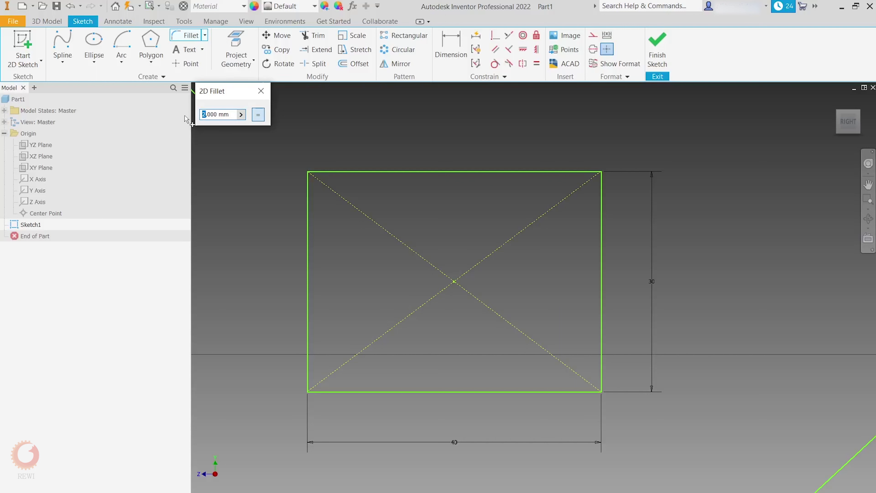
{"action": "type", "text": "5"}
{"action": "left_click", "coordinate": [361, 172]}
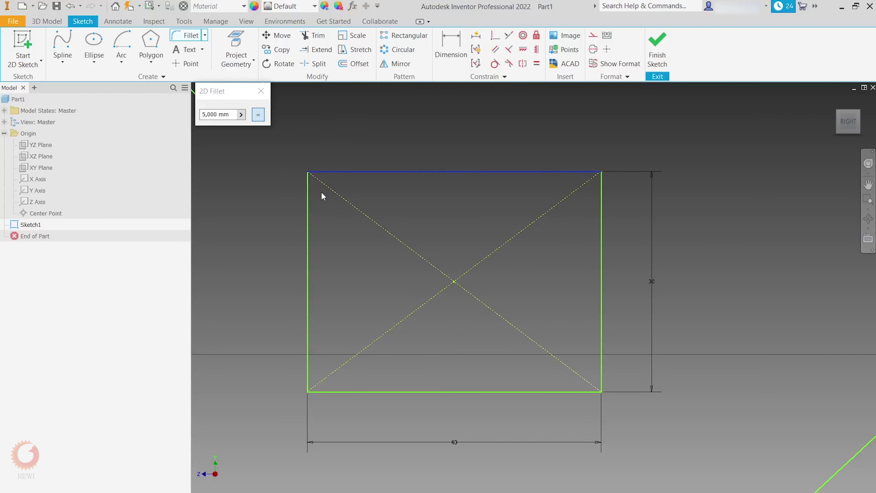
{"action": "left_click", "coordinate": [309, 206]}
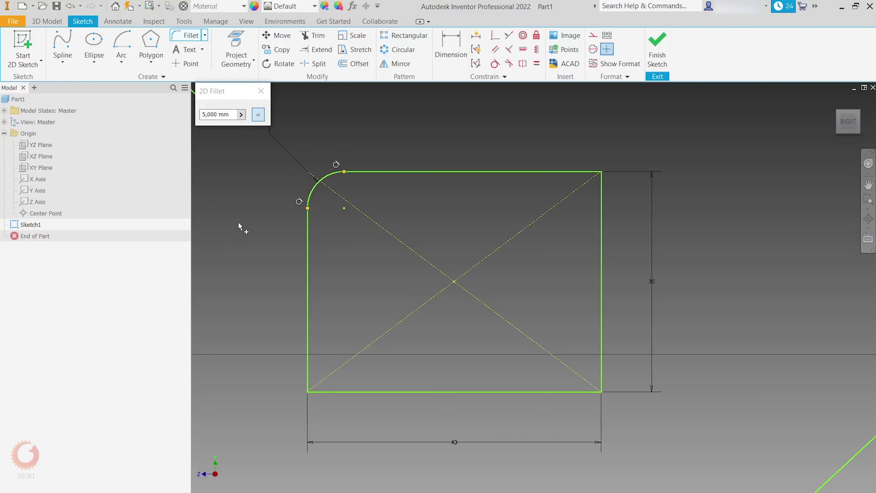
{"action": "left_click", "coordinate": [261, 90]}
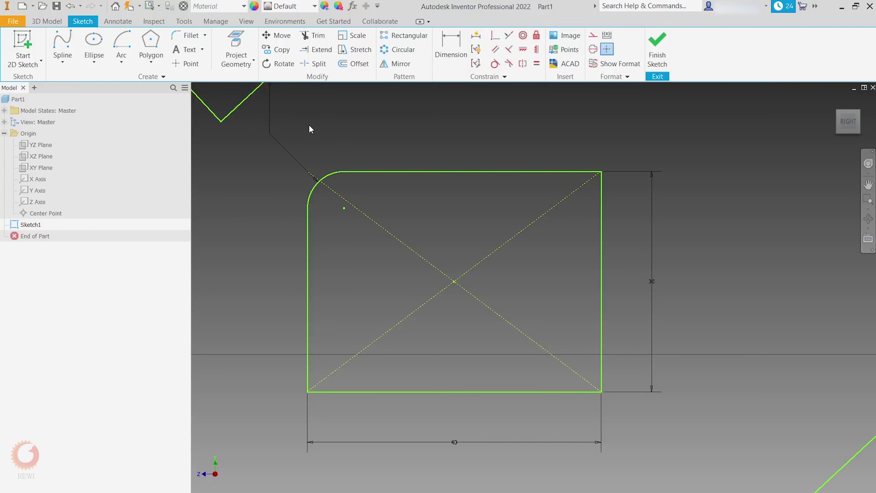
Step: Move the fillet's radius dimension beside the rectangle's left edge and set the radius to 10 mm
{"action": "middle_click_drag", "start_coordinate": [309, 125], "coordinate": [364, 161]}
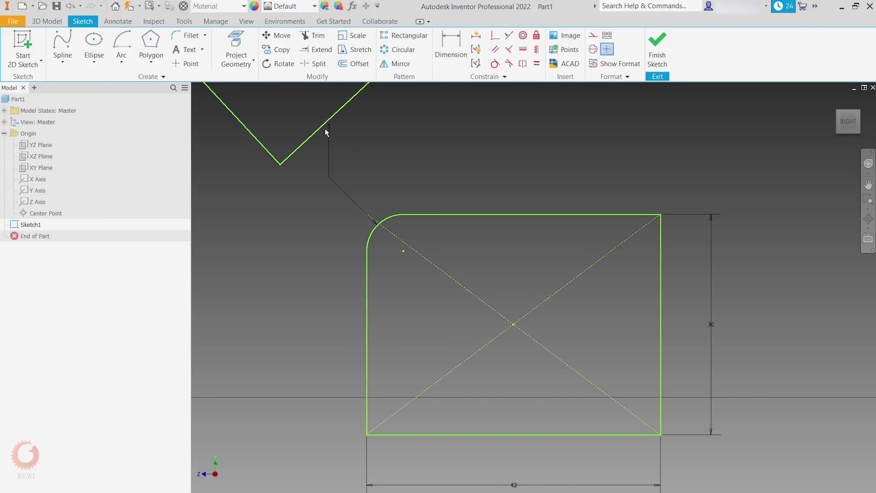
{"action": "left_click_drag", "start_coordinate": [330, 141], "coordinate": [318, 257]}
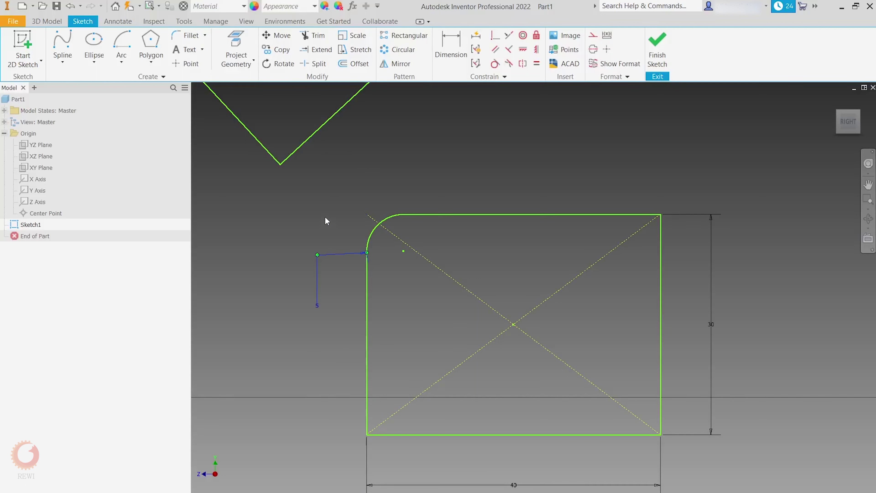
{"action": "left_click", "coordinate": [318, 308]}
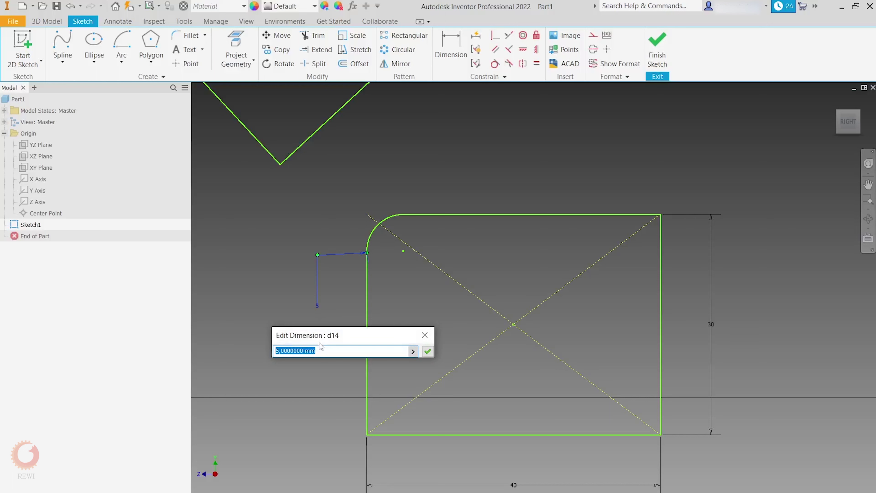
{"action": "type", "text": "10"}
{"action": "key", "text": "Return"}
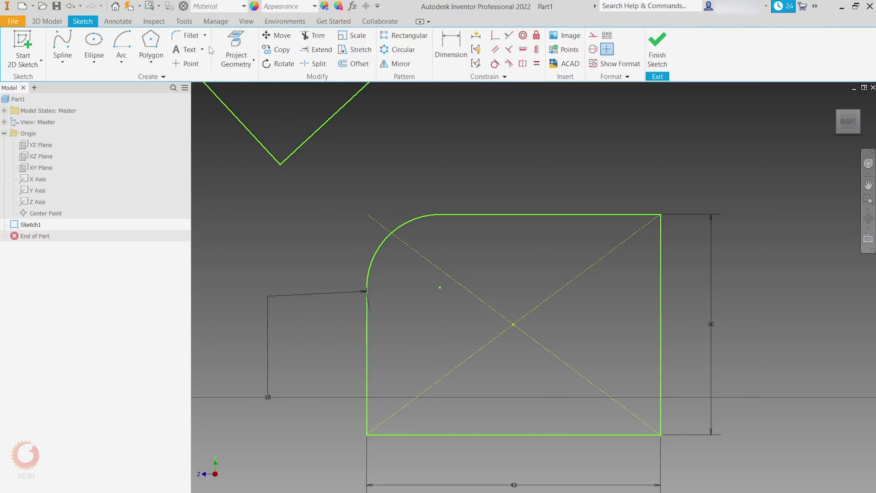
Step: Chamfer the rectangle's upper-right corner with an equal distance of 5 mm
{"action": "left_click", "coordinate": [205, 35]}
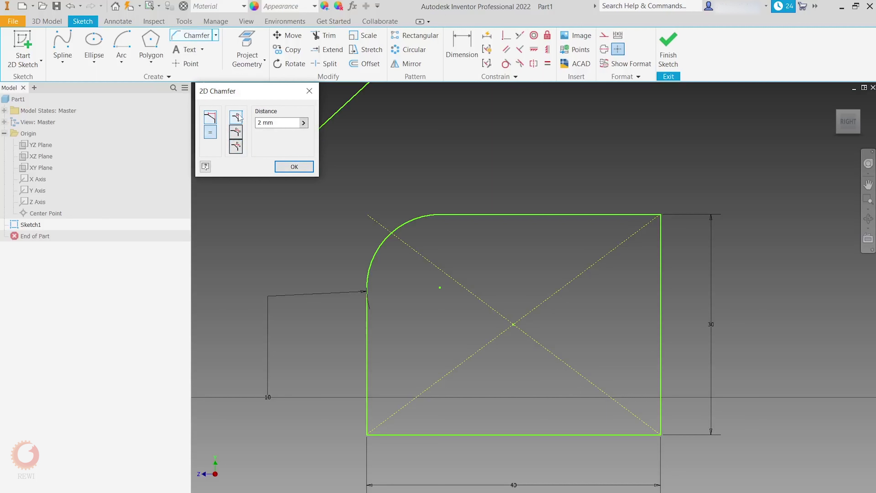
{"action": "left_click", "coordinate": [262, 123]}
{"action": "left_click", "coordinate": [619, 215]}
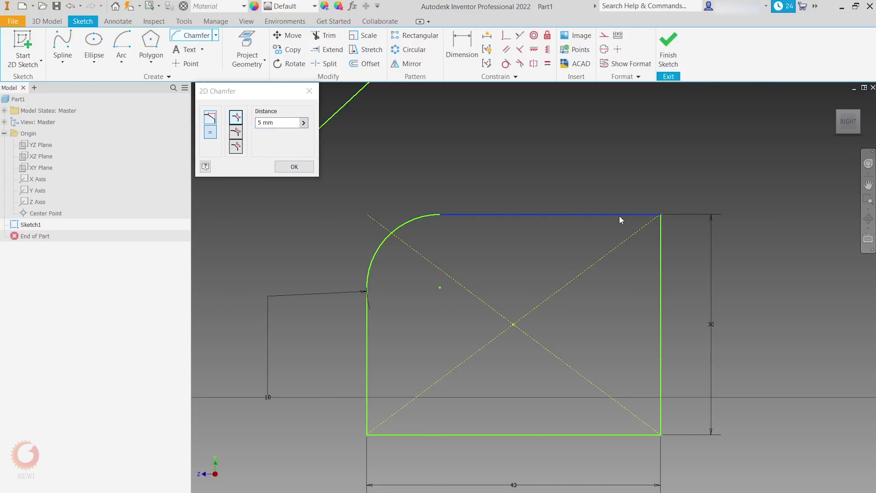
{"action": "left_click", "coordinate": [663, 243]}
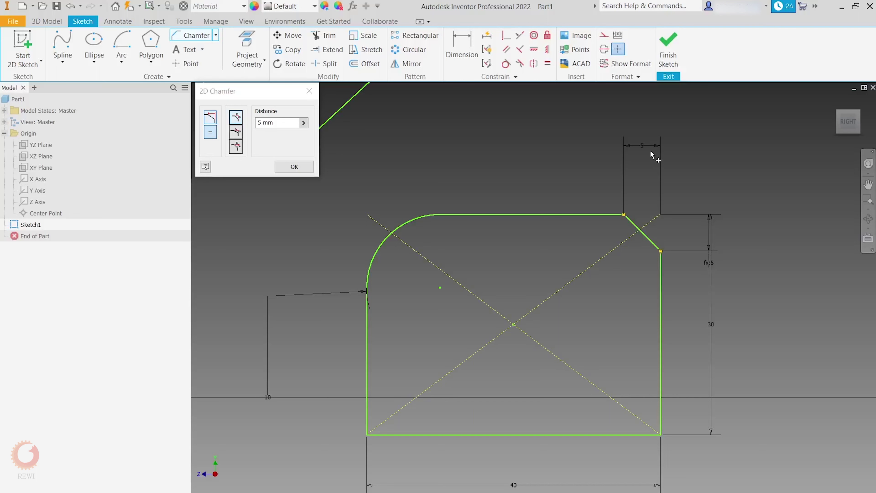
{"action": "scroll", "coordinate": [716, 284], "scroll_direction": "up", "scroll_amount": 3}
{"action": "scroll", "coordinate": [716, 267], "scroll_direction": "down", "scroll_amount": 6}
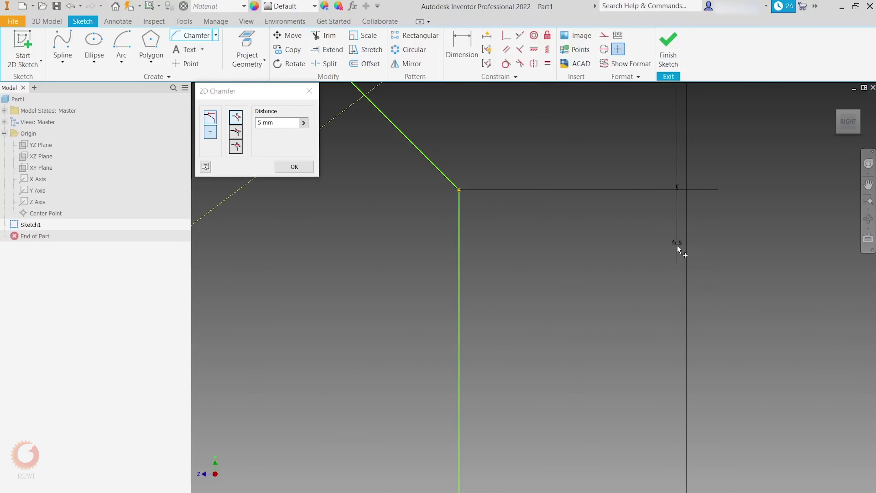
{"action": "scroll", "coordinate": [677, 258], "scroll_direction": "up", "scroll_amount": 4}
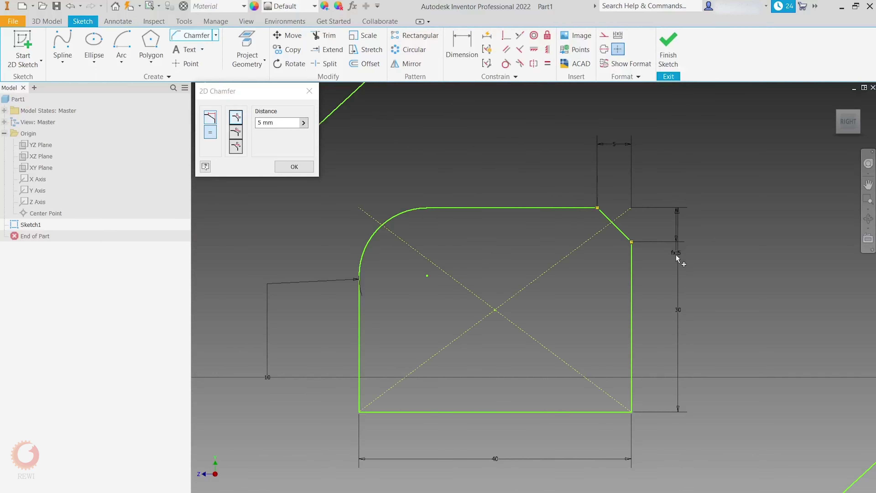
{"action": "scroll", "coordinate": [687, 255], "scroll_direction": "down", "scroll_amount": 3}
{"action": "mouse_move", "coordinate": [589, 169]}
{"action": "middle_mouse_down"}
{"action": "mouse_move", "coordinate": [572, 196]}
{"action": "mouse_move", "coordinate": [603, 260]}
{"action": "middle_mouse_up"}
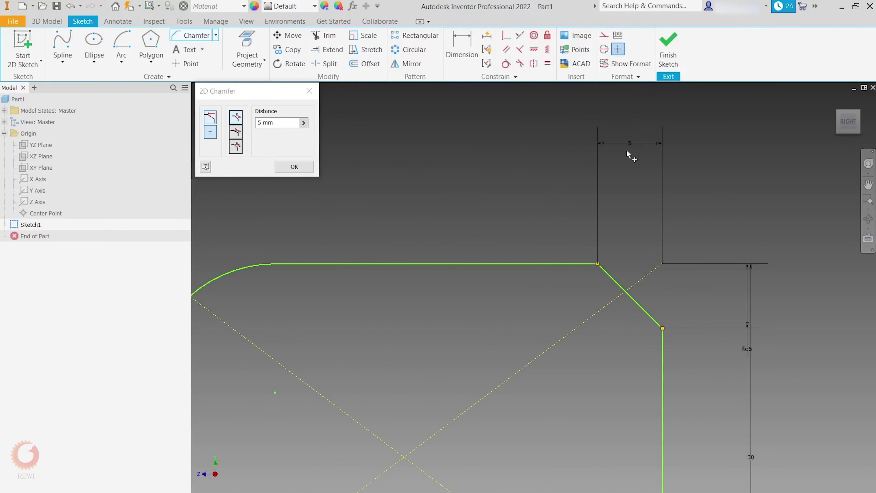
{"action": "left_click", "coordinate": [306, 167]}
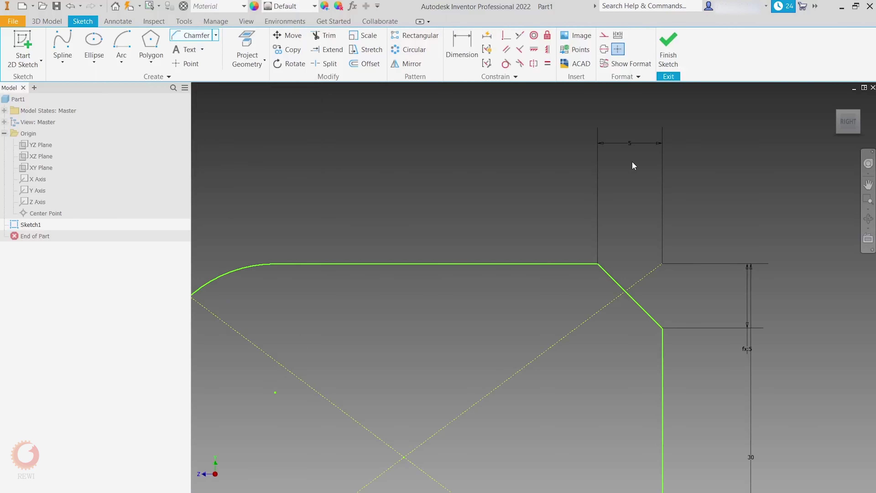
Step: Set the upper-right chamfer's horizontal distance dimension to 4 mm
{"action": "double_click", "coordinate": [628, 143]}
{"action": "type", "text": "4"}
{"action": "key", "text": "Return"}
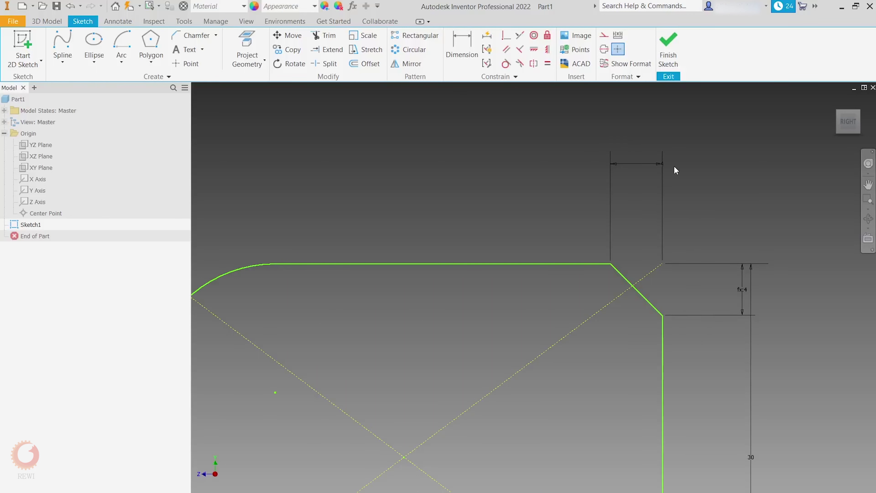
{"action": "left_click", "coordinate": [663, 164]}
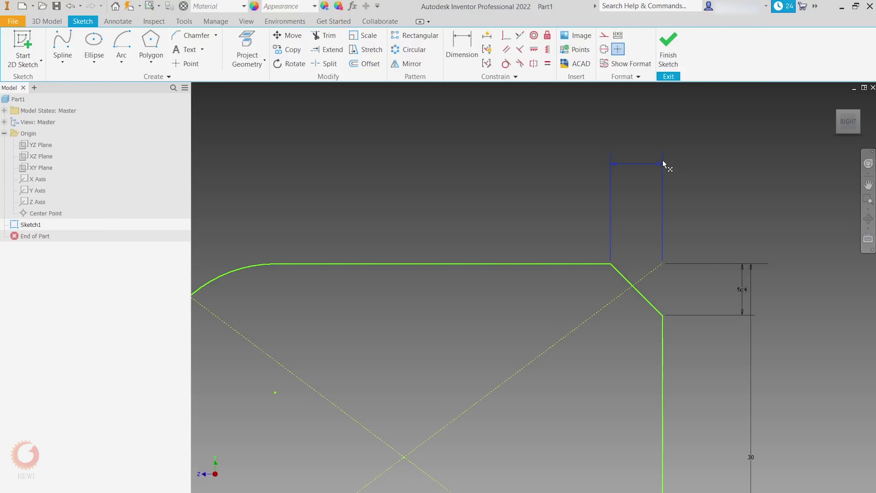
{"action": "left_click", "coordinate": [553, 191]}
Step: Chamfer the rectangle's lower-right corner with two distances, 5 mm along the bottom edge and 2 mm along the right edge
{"action": "left_click", "coordinate": [194, 35]}
{"action": "left_click", "coordinate": [236, 132]}
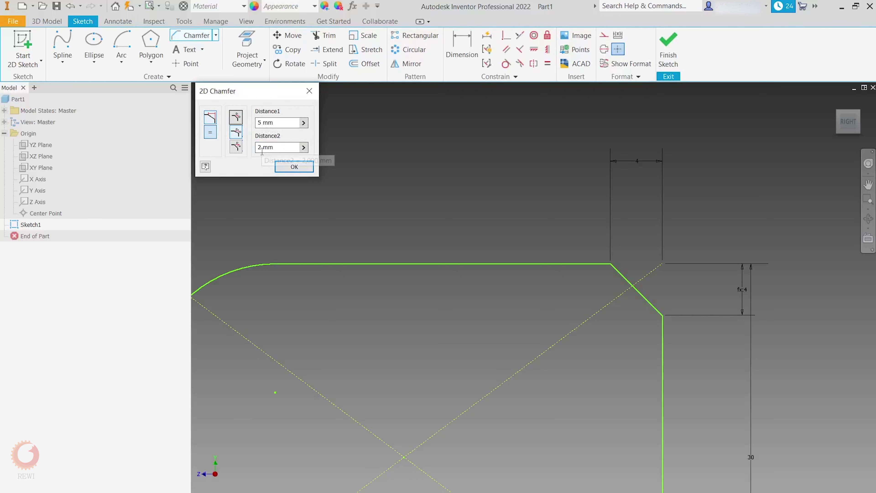
{"action": "key", "text": "F5"}
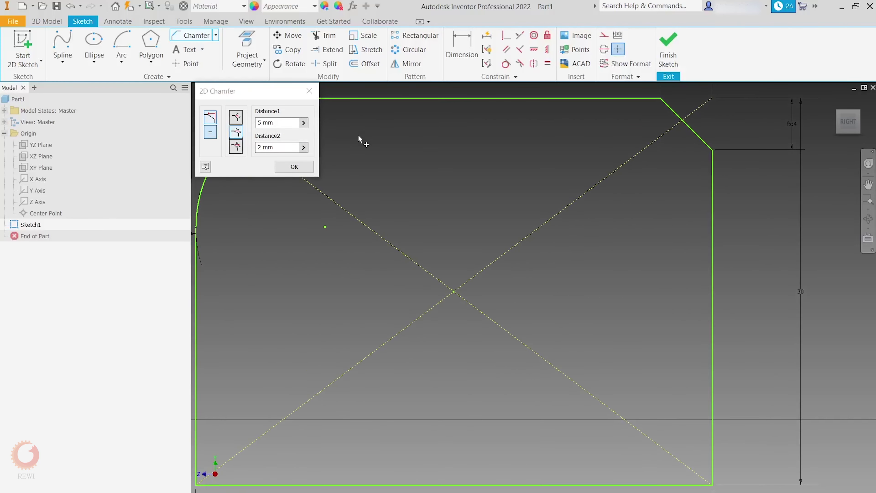
{"action": "left_click", "coordinate": [657, 387]}
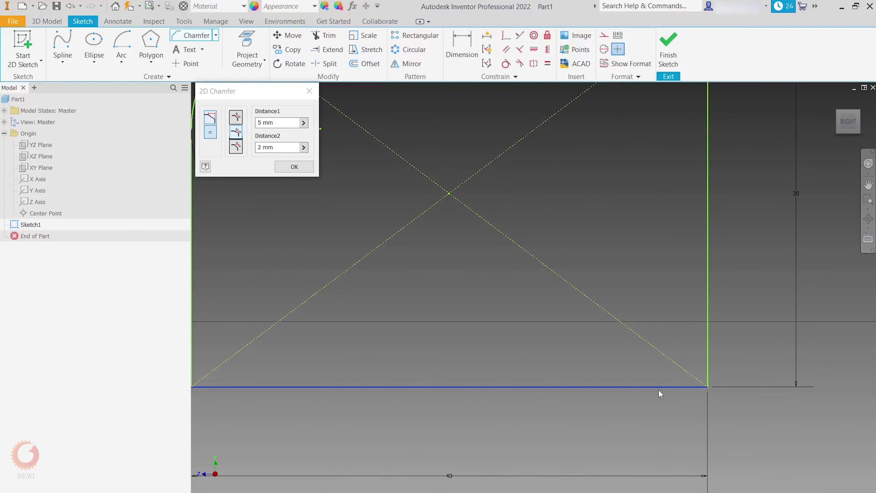
{"action": "left_click", "coordinate": [707, 351]}
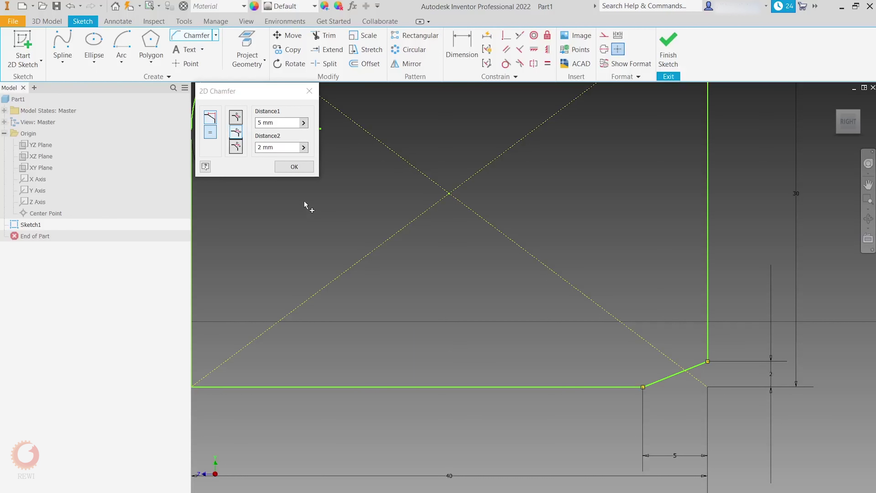
Step: Chamfer the rectangle's lower-left corner by distance and angle, using 5 mm along the left edge and 30 degrees
{"action": "left_click", "coordinate": [236, 147]}
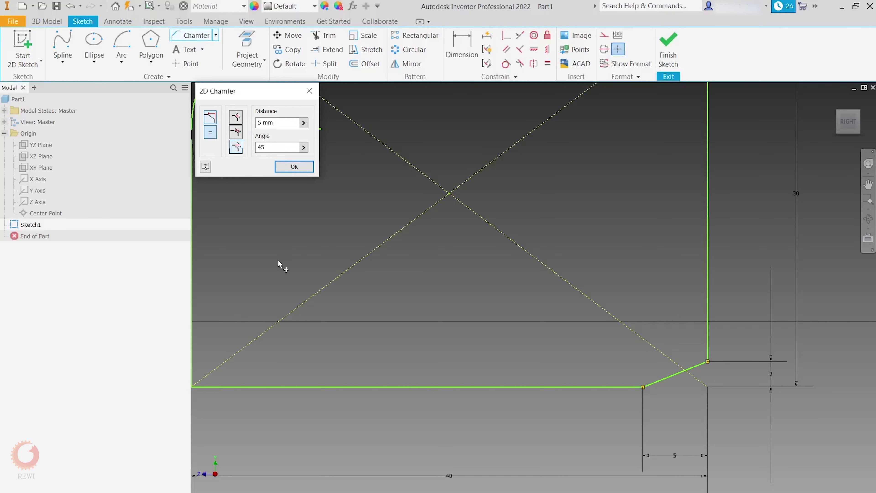
{"action": "middle_click_drag", "start_coordinate": [279, 263], "coordinate": [511, 242]}
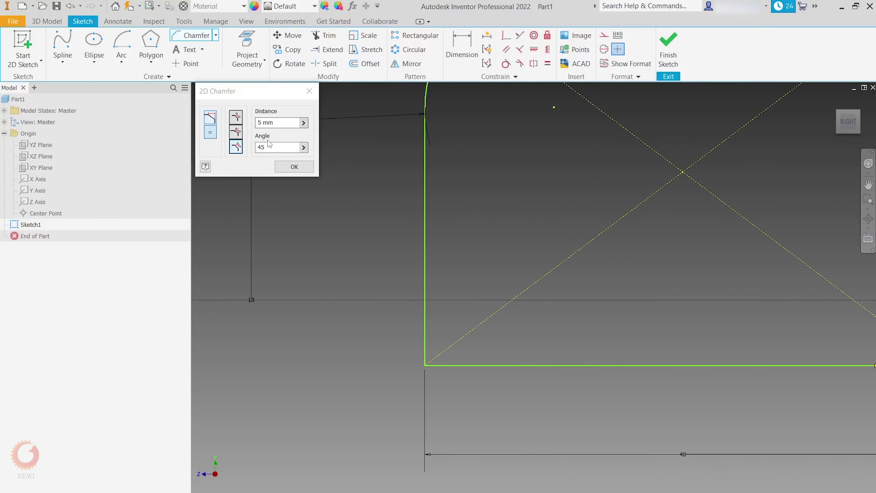
{"action": "double_click", "coordinate": [257, 147]}
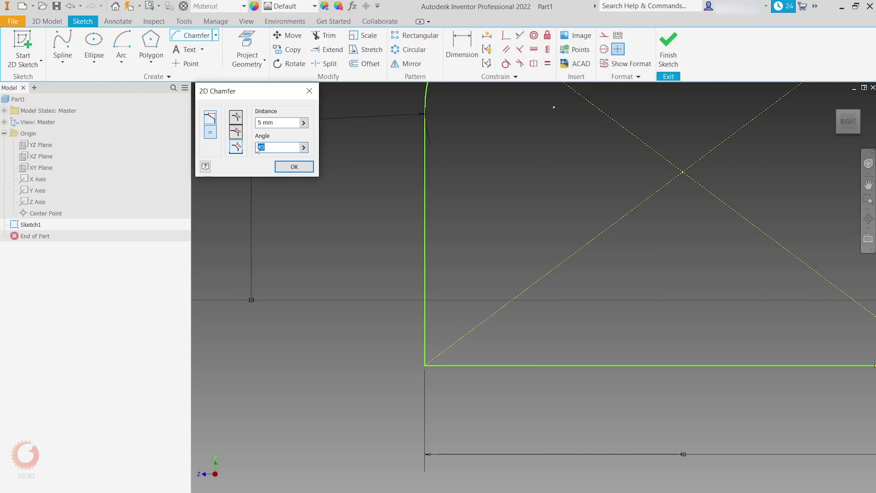
{"action": "type", "text": "30"}
{"action": "left_click", "coordinate": [427, 336]}
{"action": "left_click", "coordinate": [460, 366]}
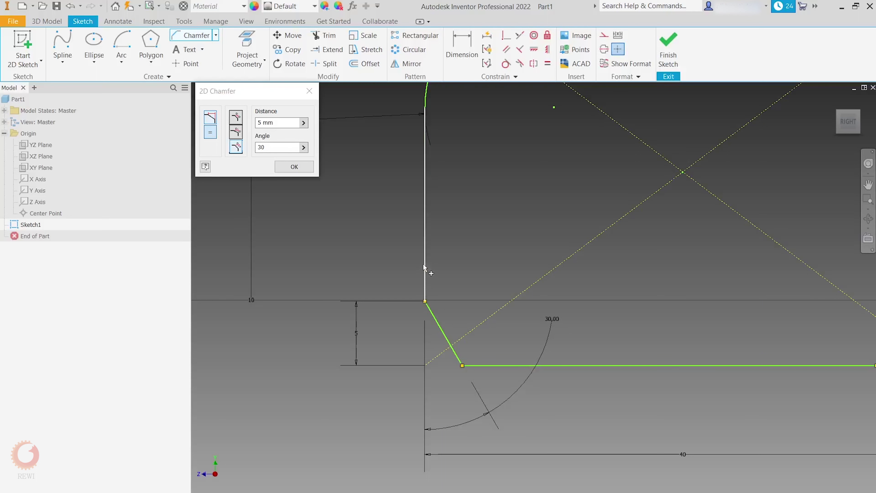
{"action": "left_click", "coordinate": [294, 167]}
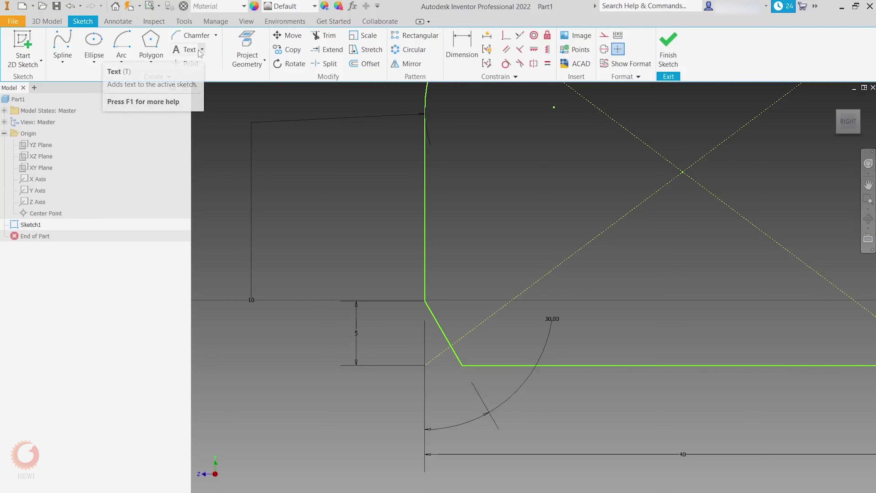
Step: Start a sketch text inside the chamfered rectangle and enter REWI as its content
{"action": "left_click", "coordinate": [188, 49]}
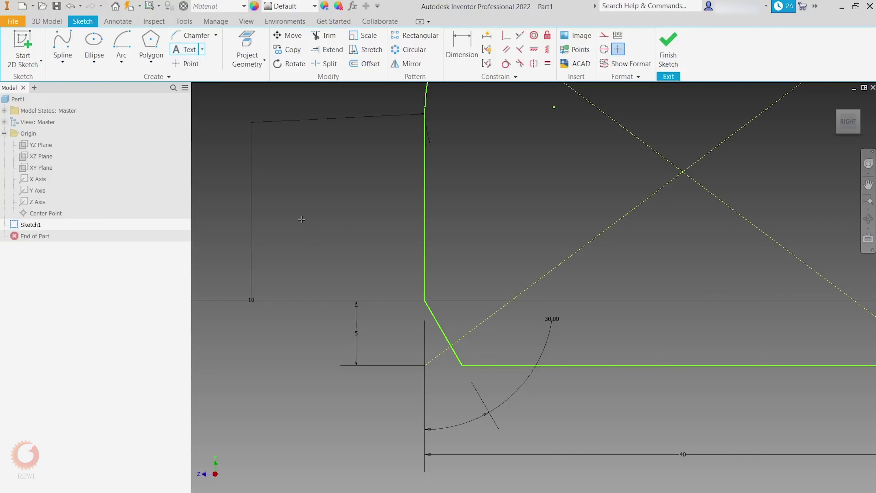
{"action": "left_click", "coordinate": [507, 206]}
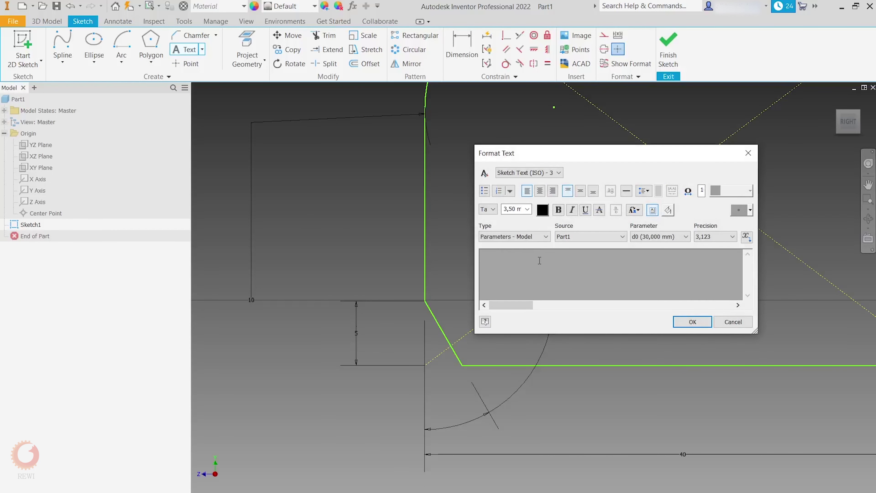
{"action": "type", "text": "REWI"}
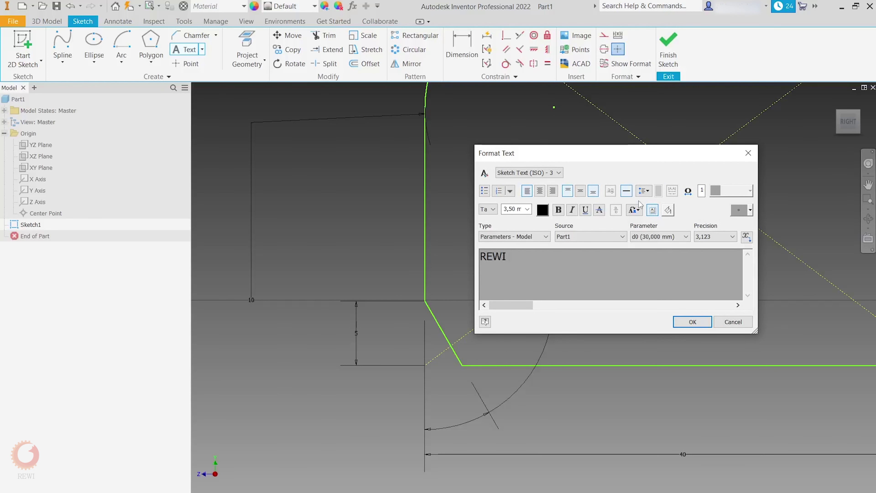
Step: Set the height of the REWI text to 6,10 mm and place the text in the sketch
{"action": "left_click", "coordinate": [559, 173]}
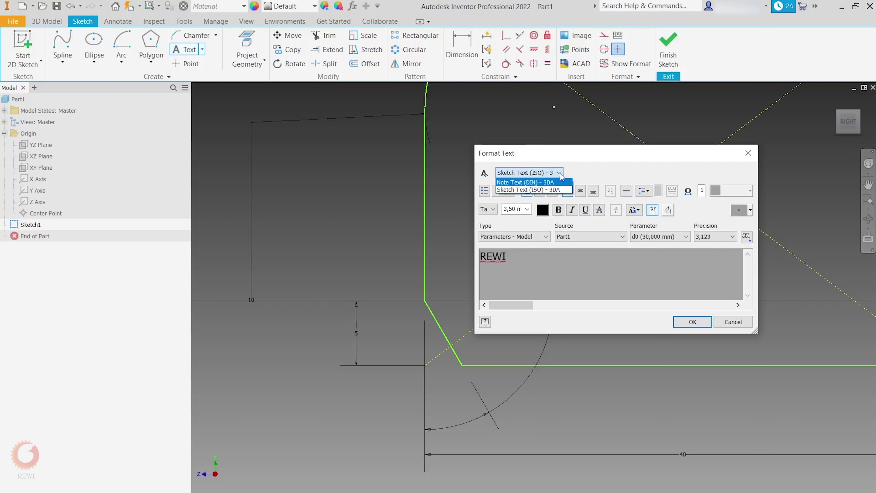
{"action": "left_click", "coordinate": [597, 166]}
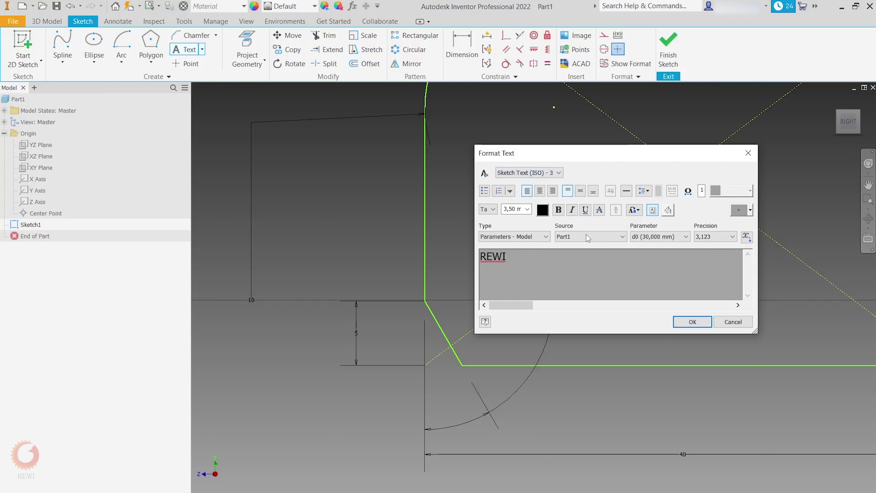
{"action": "left_click", "coordinate": [526, 210]}
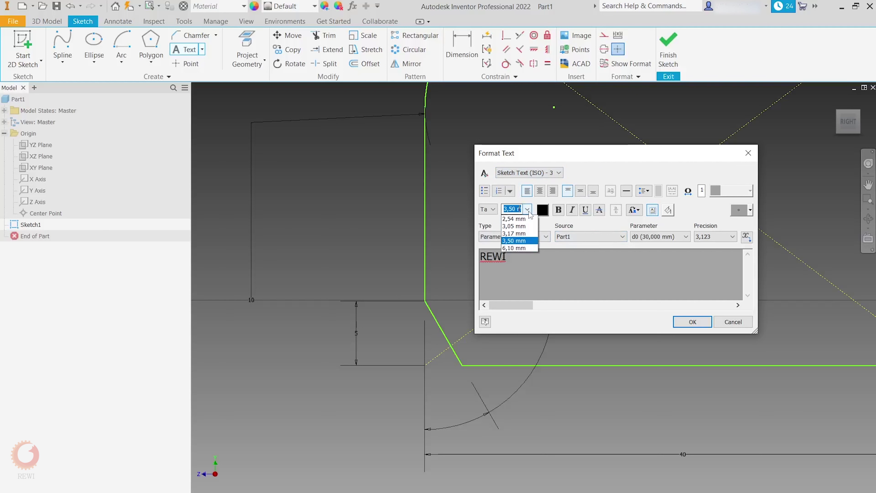
{"action": "left_click", "coordinate": [542, 256]}
{"action": "left_click_drag", "start_coordinate": [538, 257], "coordinate": [468, 259]}
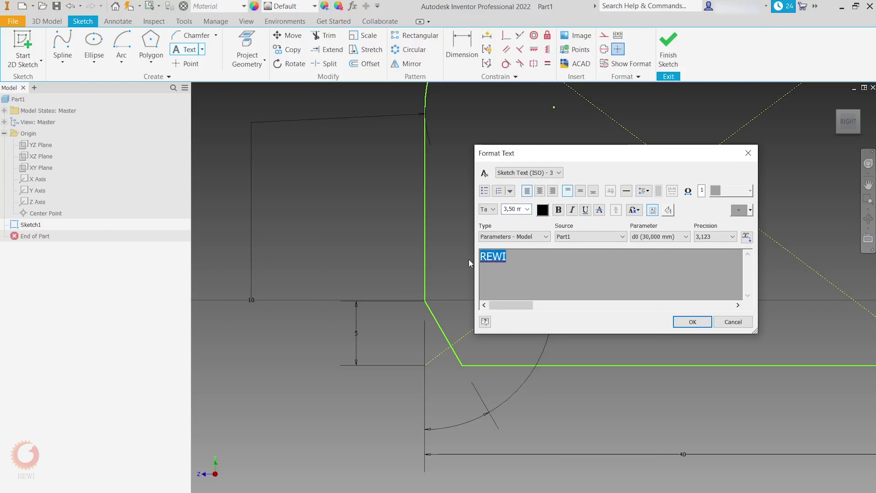
{"action": "left_click", "coordinate": [526, 209]}
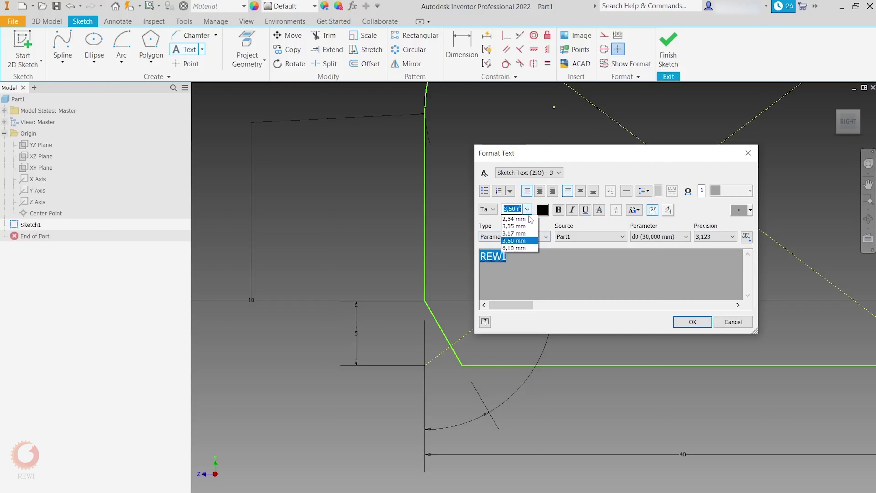
{"action": "left_click", "coordinate": [517, 247]}
{"action": "left_click", "coordinate": [569, 275]}
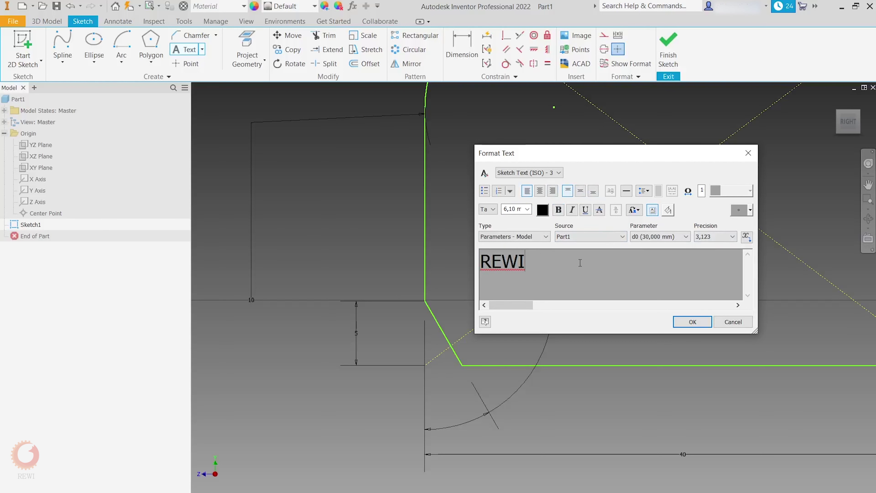
{"action": "left_click_drag", "start_coordinate": [526, 260], "coordinate": [507, 261]}
{"action": "left_click", "coordinate": [492, 259]}
{"action": "left_click", "coordinate": [692, 322]}
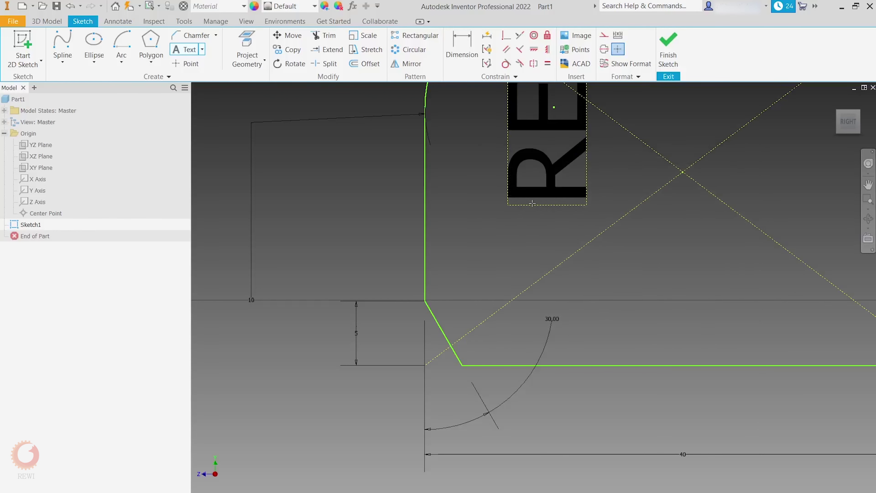
Step: Move the chamfered rectangle and the REWI text apart so the text stands alone to the left of the rectangle
{"action": "middle_click_drag", "start_coordinate": [541, 208], "coordinate": [534, 259]}
{"action": "scroll", "coordinate": [534, 258], "scroll_direction": "down", "scroll_amount": 5}
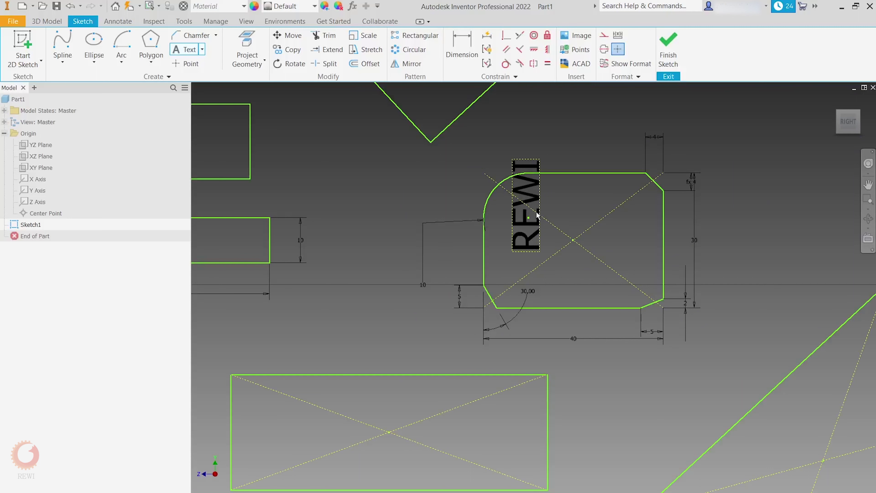
{"action": "key", "text": "Escape"}
{"action": "key", "text": "ctrl+v"}
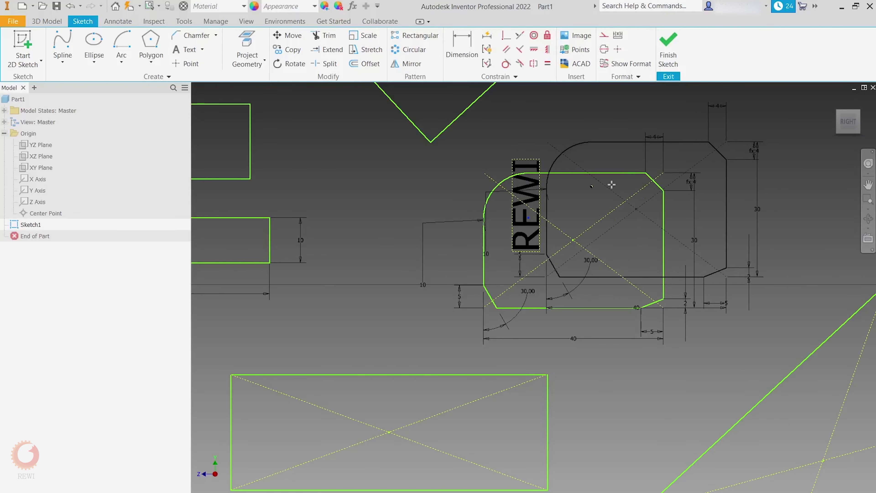
{"action": "left_click", "coordinate": [666, 170]}
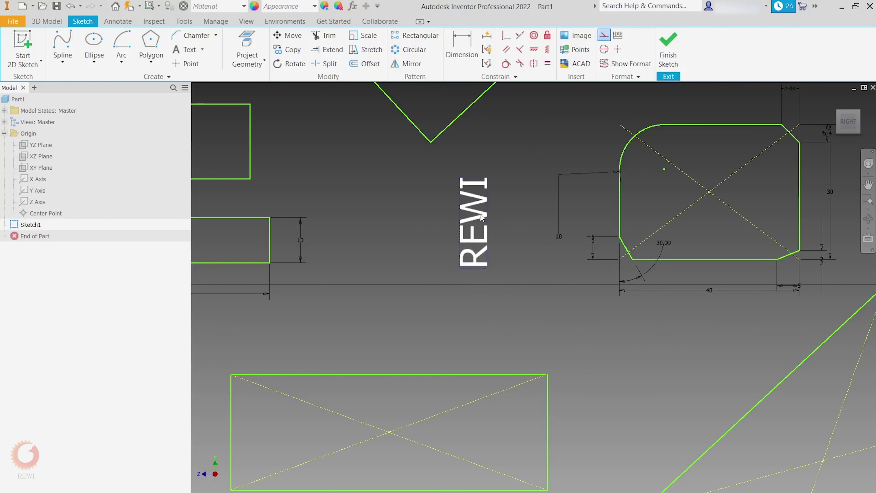
Step: Place three free sketch points around the REWI text and one point on each upper corner of the rectangle below it
{"action": "left_click", "coordinate": [198, 64]}
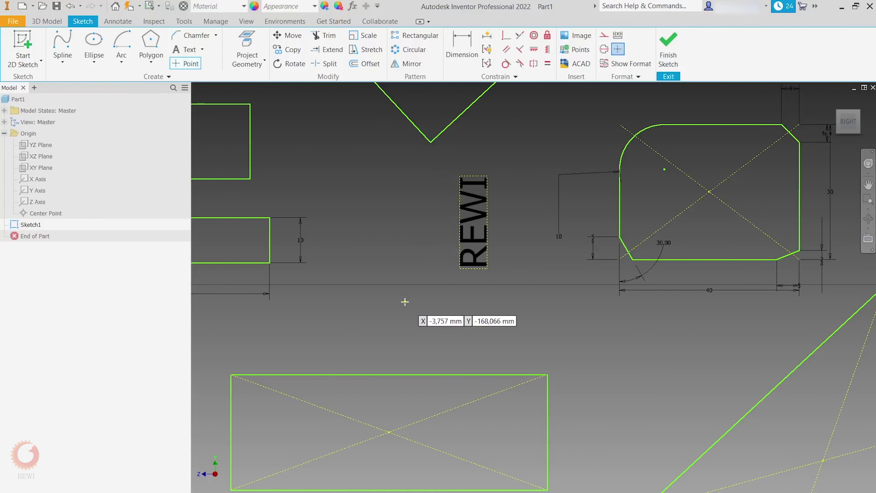
{"action": "left_click", "coordinate": [311, 153]}
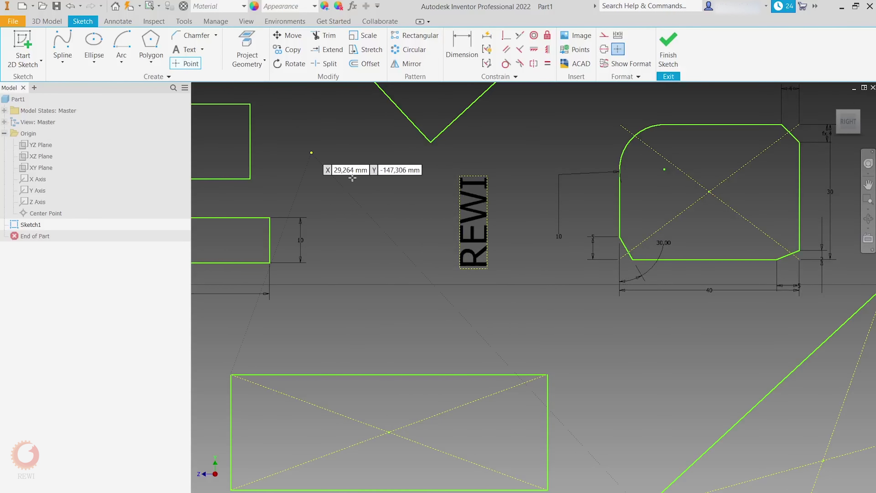
{"action": "left_click", "coordinate": [384, 210]}
{"action": "left_click", "coordinate": [420, 310]}
{"action": "left_click", "coordinate": [556, 321]}
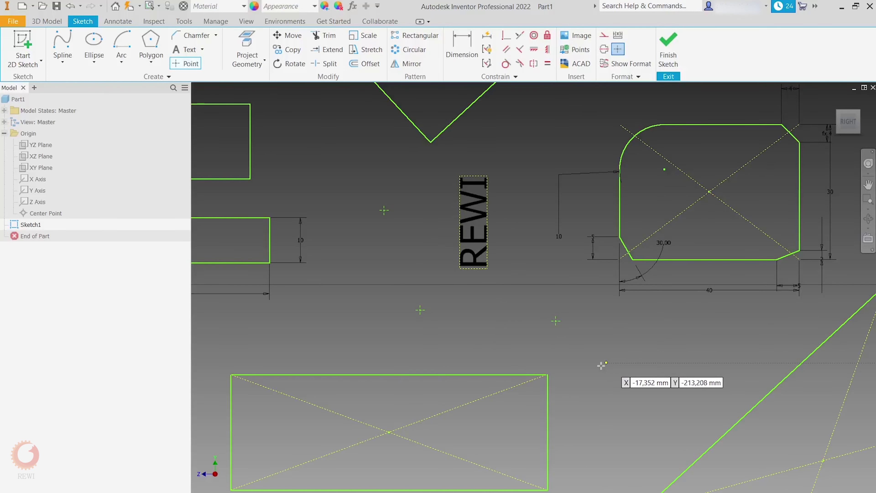
{"action": "left_click", "coordinate": [548, 374]}
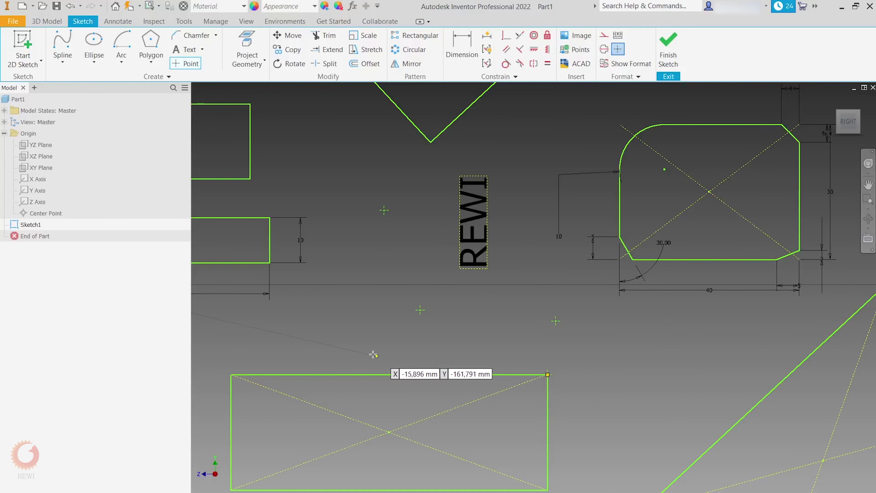
{"action": "left_click", "coordinate": [231, 375]}
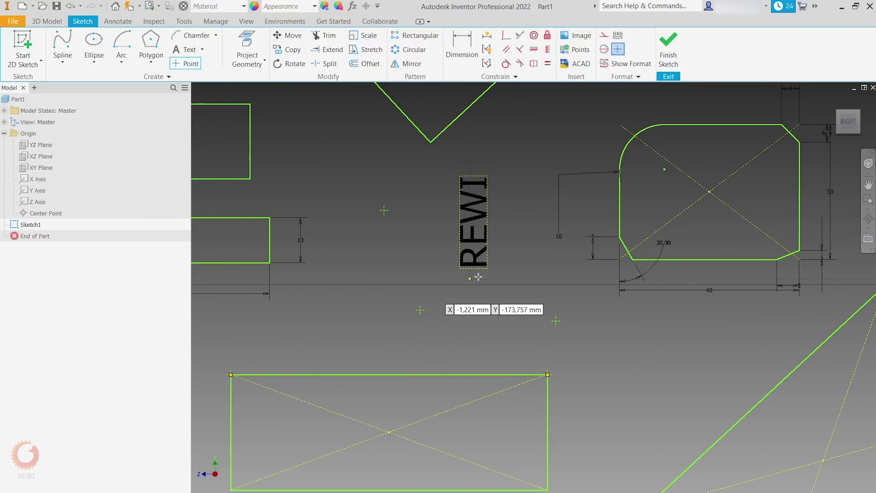
{"action": "scroll", "coordinate": [486, 280], "scroll_direction": "down", "scroll_amount": 4}
{"action": "scroll", "coordinate": [559, 291], "scroll_direction": "down", "scroll_amount": 5}
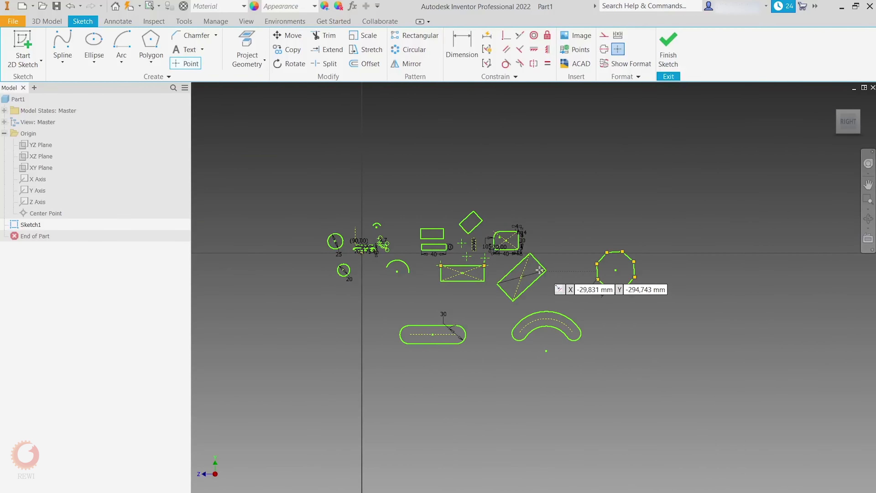
{"action": "scroll", "coordinate": [398, 294], "scroll_direction": "up", "scroll_amount": 3}
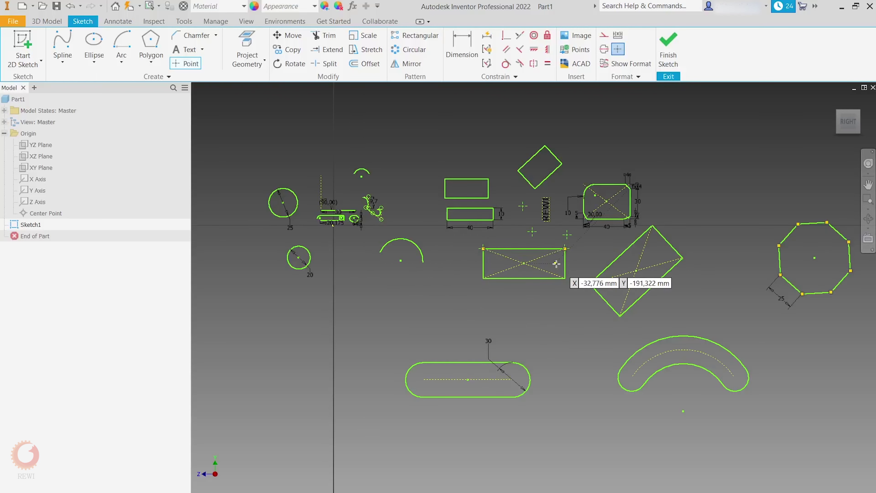